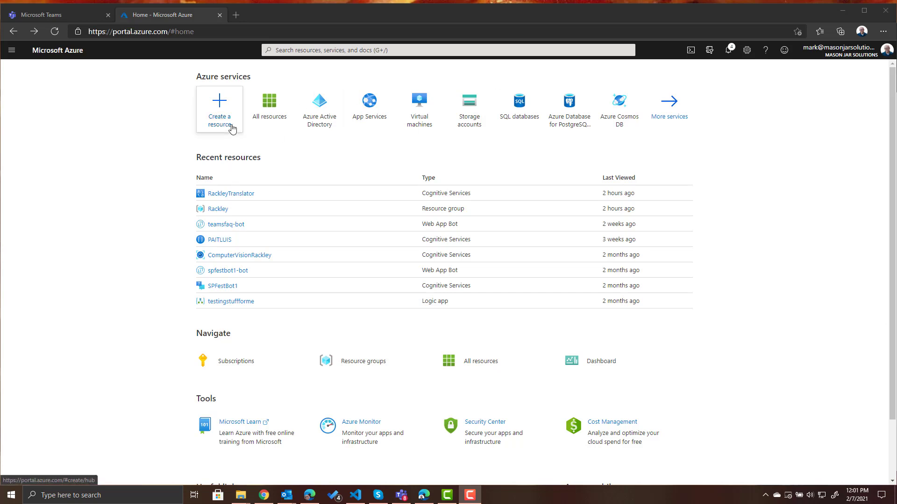
Step: Start creating a new Translator resource from the Azure Marketplace
{"action": "left_click", "coordinate": [232, 129]}
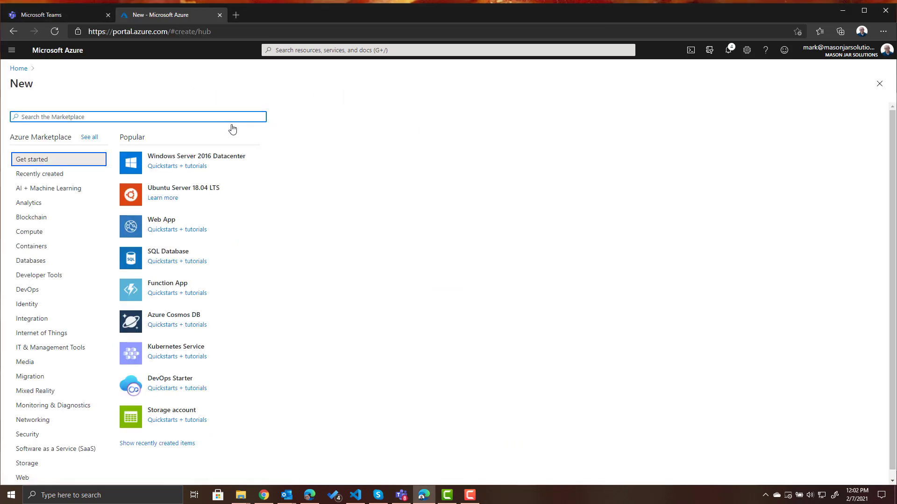
{"action": "type", "text": "Translator"}
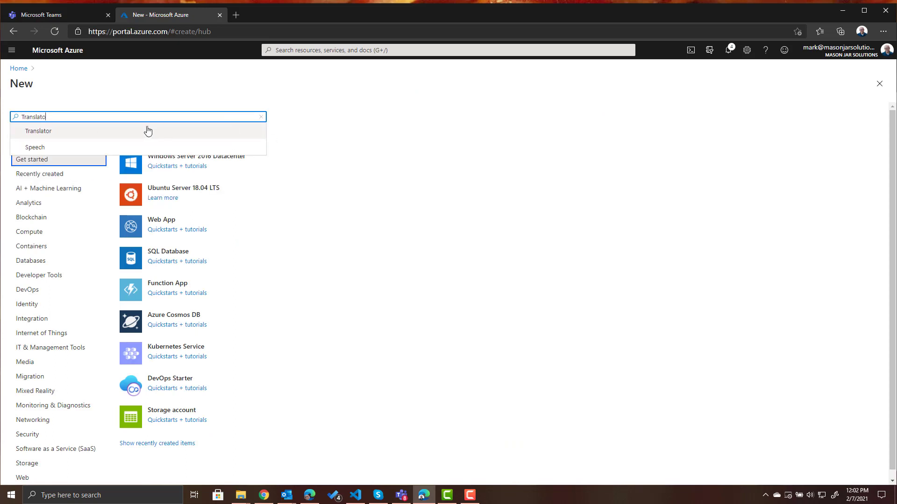
{"action": "left_click", "coordinate": [150, 130]}
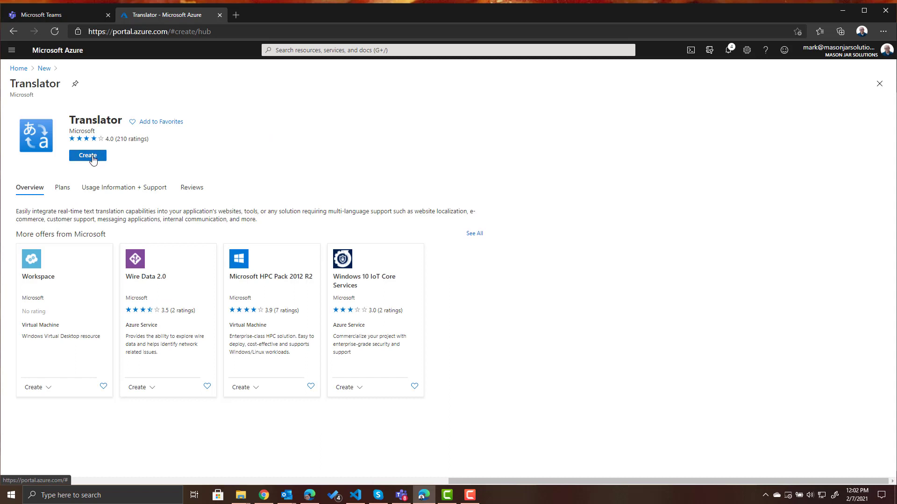
{"action": "left_click", "coordinate": [90, 149]}
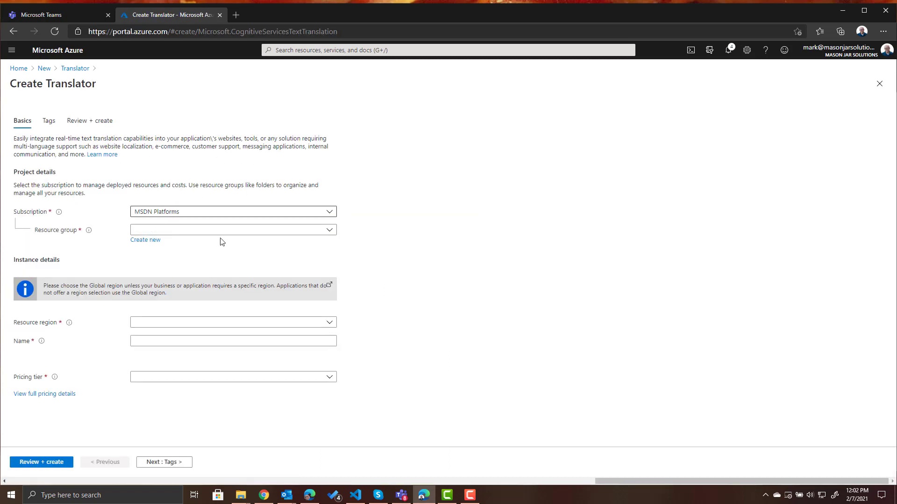
Step: Put it in the Rackley resource group, Global region, named PAITBotTranslator
{"action": "left_click", "coordinate": [202, 234]}
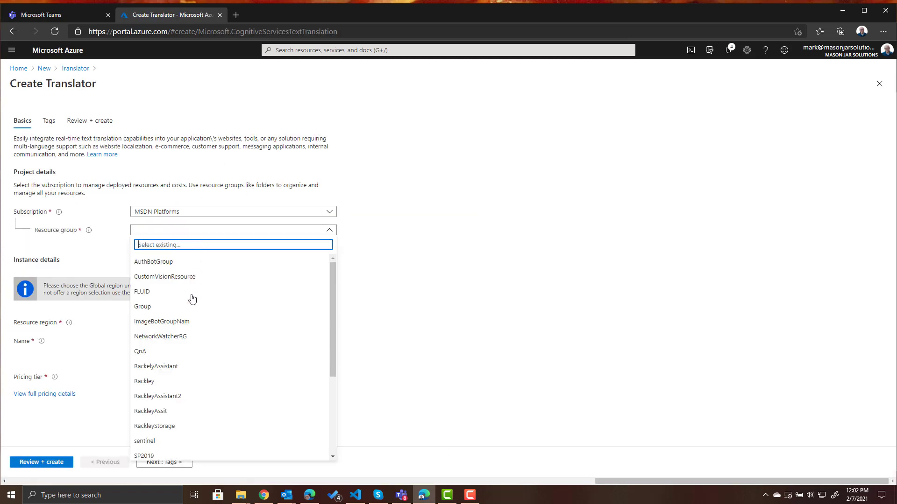
{"action": "left_click", "coordinate": [168, 379]}
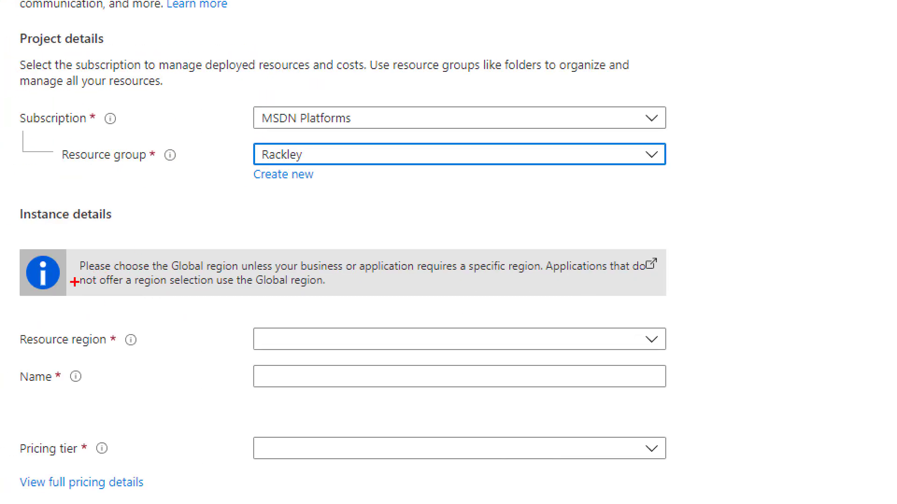
{"action": "left_click_drag", "start_coordinate": [75, 281], "coordinate": [538, 281]}
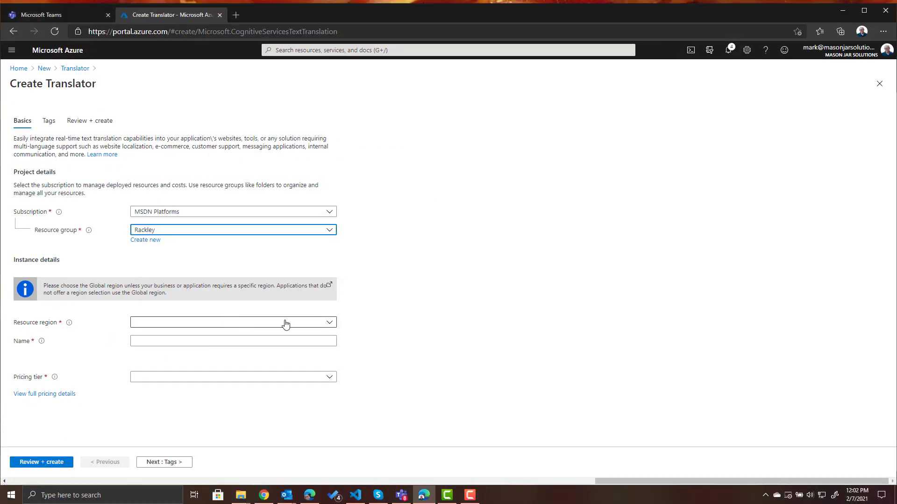
{"action": "left_click", "coordinate": [561, 347]}
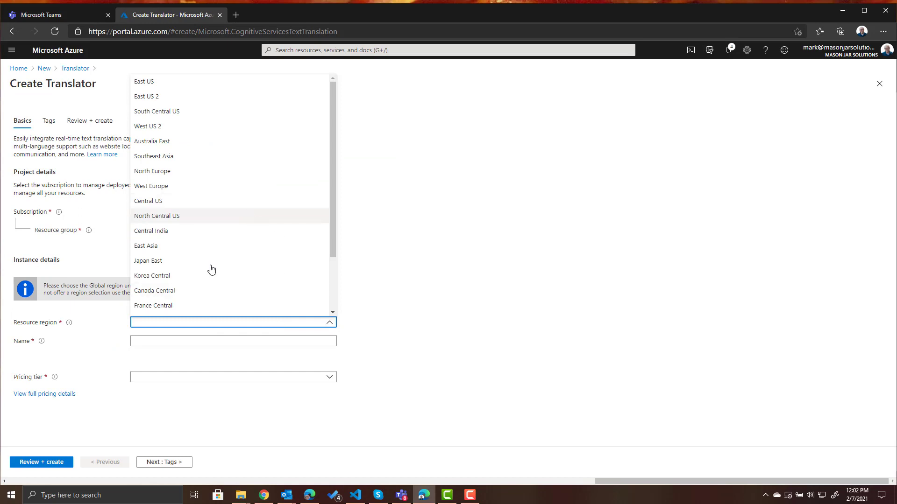
{"action": "scroll", "coordinate": [196, 295], "scroll_direction": "down", "scroll_amount": 3}
{"action": "left_click", "coordinate": [182, 279]}
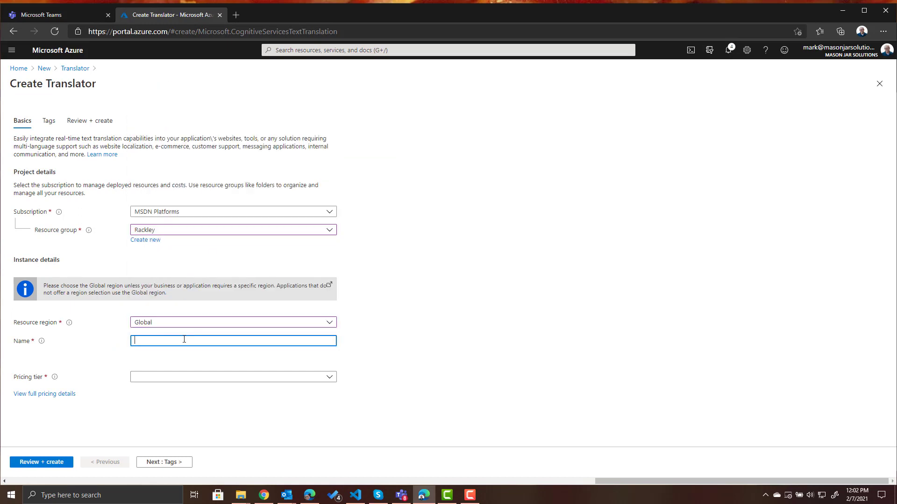
{"action": "left_click", "coordinate": [184, 339]}
{"action": "type", "text": "PAITBotTranslator"}
Step: Choose the Free F0 pricing tier and proceed to Review + create
{"action": "left_click", "coordinate": [252, 378]}
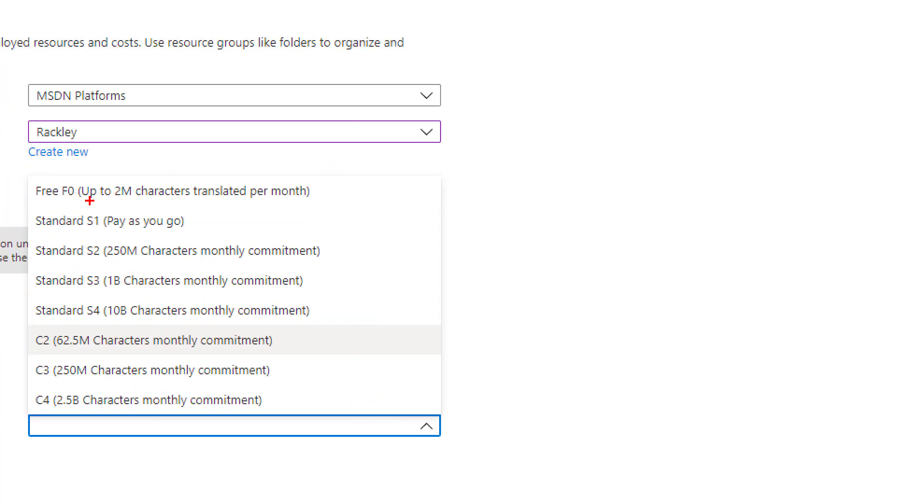
{"action": "left_click_drag", "start_coordinate": [79, 205], "coordinate": [213, 207]}
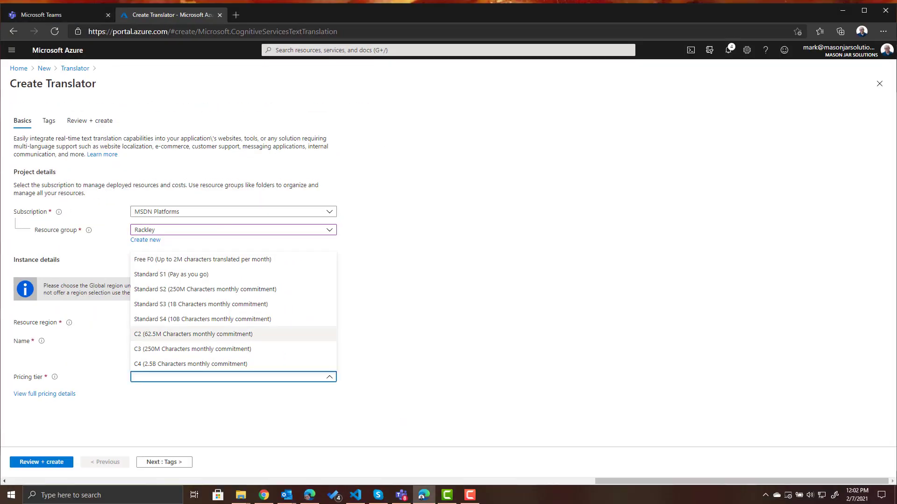
{"action": "left_click", "coordinate": [423, 421]}
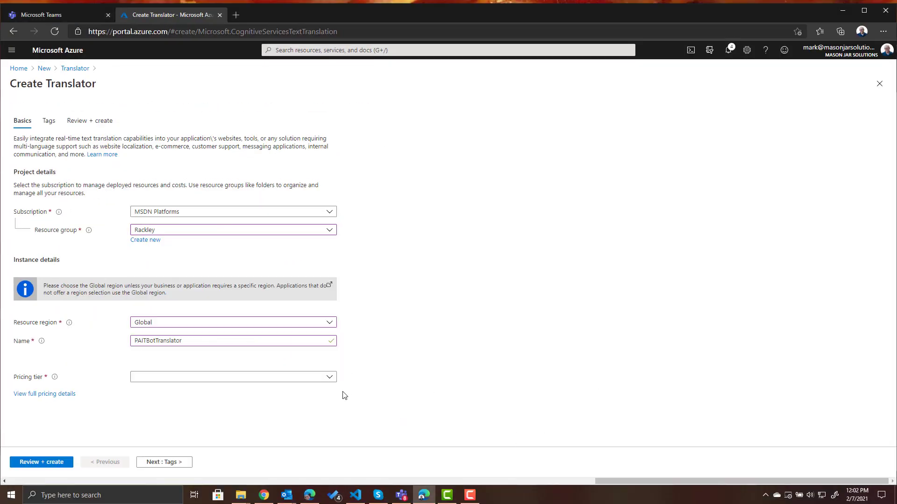
{"action": "left_click", "coordinate": [182, 380]}
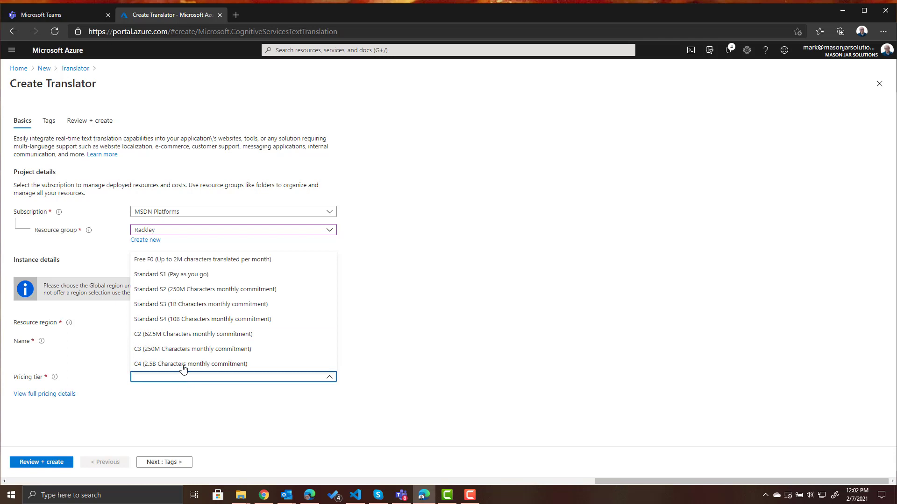
{"action": "left_click", "coordinate": [208, 260]}
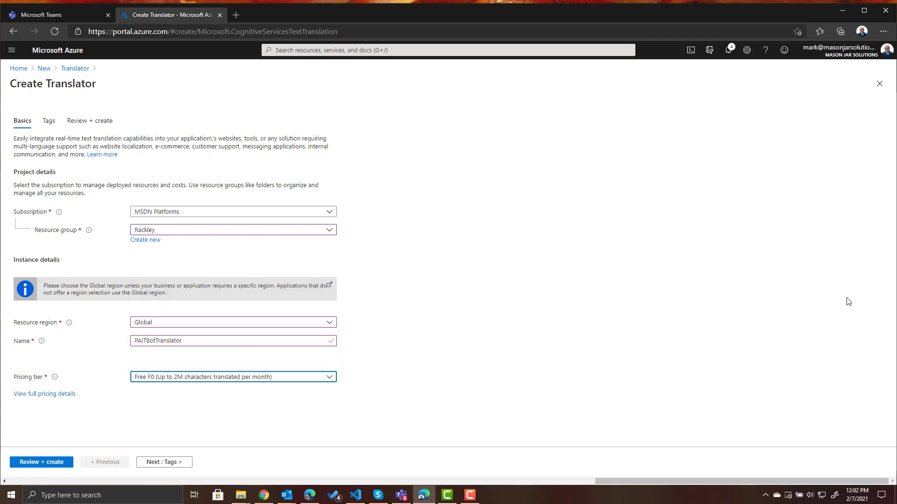
{"action": "left_click", "coordinate": [43, 465]}
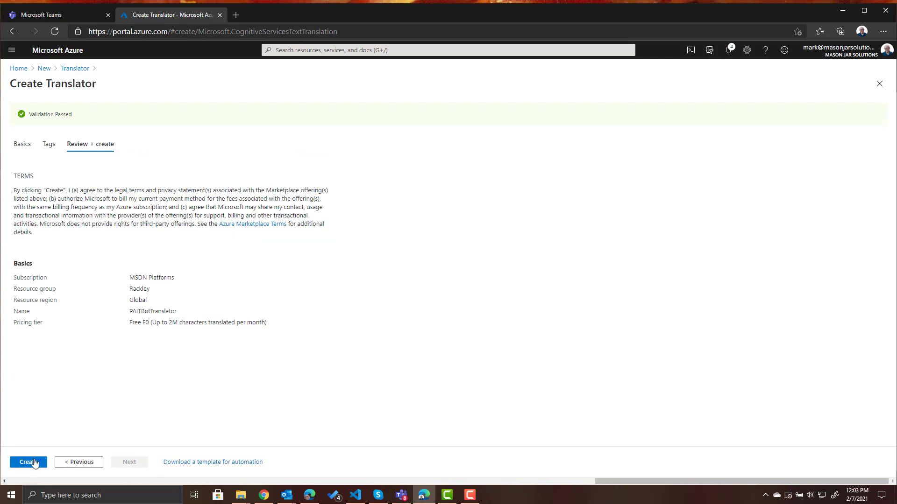
Step: Create PAITBotTranslator, then show its Keys and Endpoint page and select KEY 1
{"action": "left_click", "coordinate": [28, 463]}
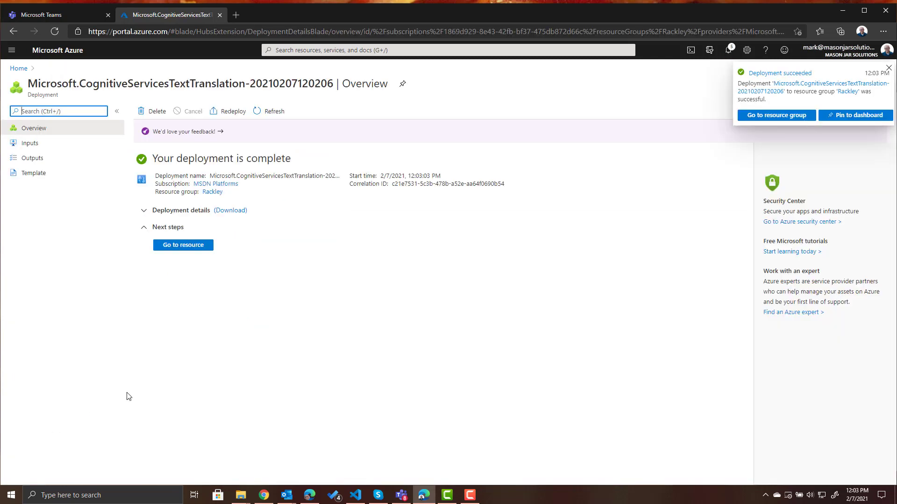
{"action": "left_click", "coordinate": [184, 245]}
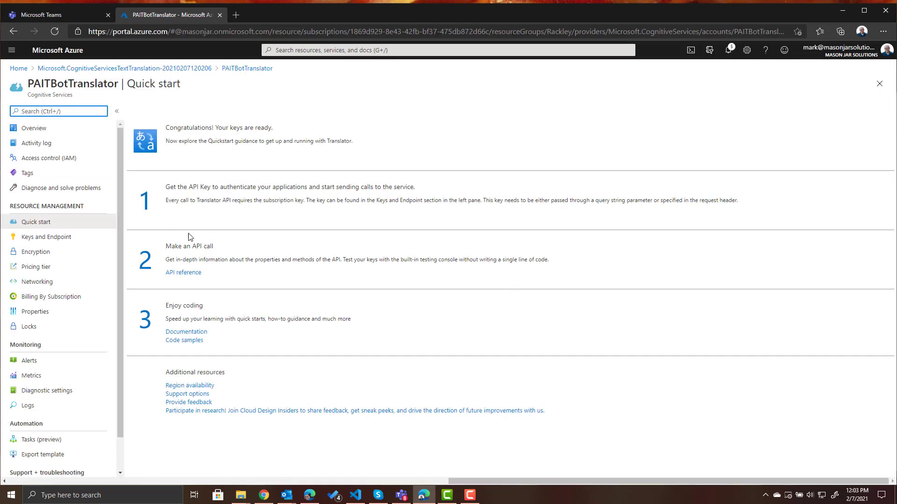
{"action": "left_click", "coordinate": [77, 243]}
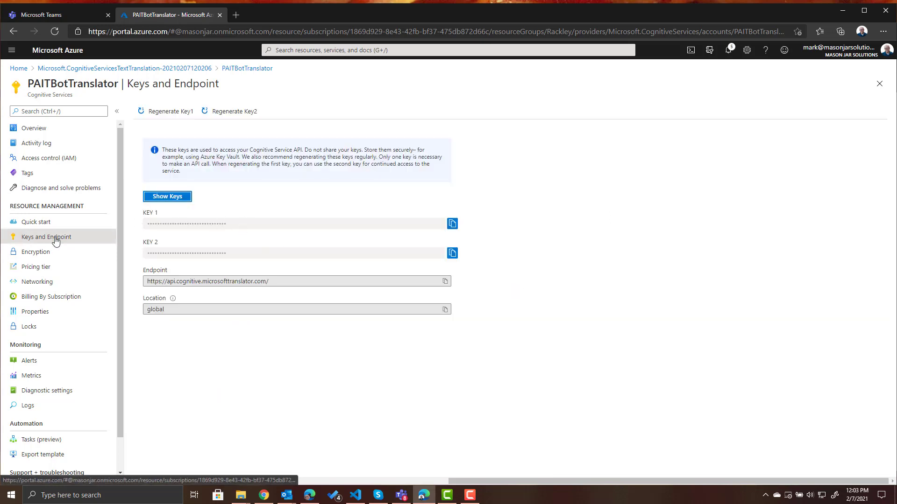
{"action": "left_click", "coordinate": [165, 198]}
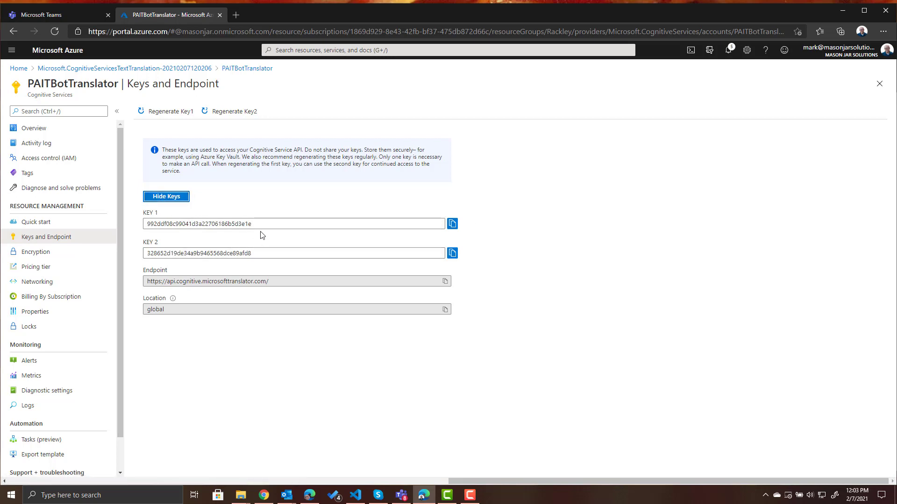
{"action": "left_click", "coordinate": [272, 223]}
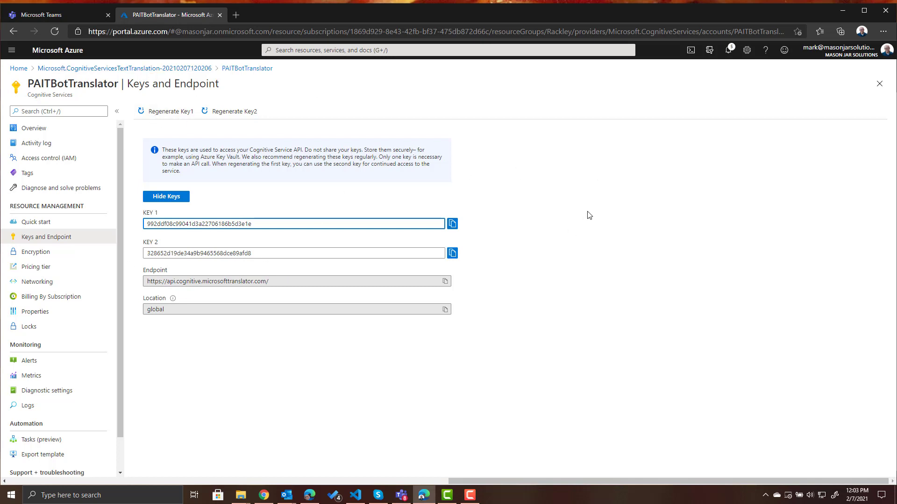
Step: In Teams, open First Bot's Fallback topic from the Topics list in the authoring canvas
{"action": "left_click", "coordinate": [49, 19]}
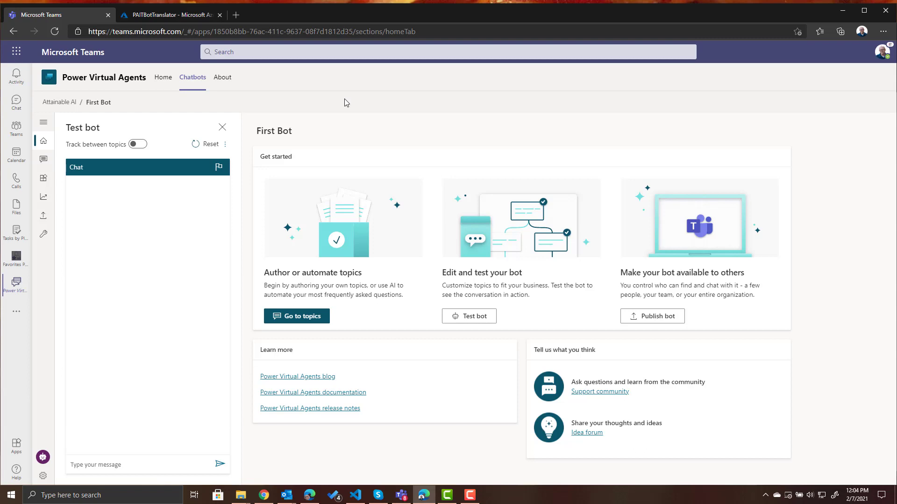
{"action": "left_click", "coordinate": [44, 159]}
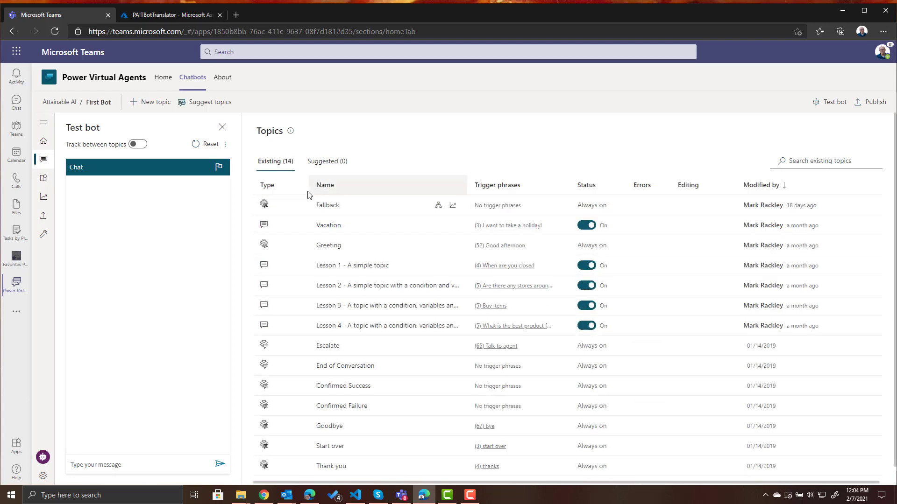
{"action": "left_click", "coordinate": [436, 206]}
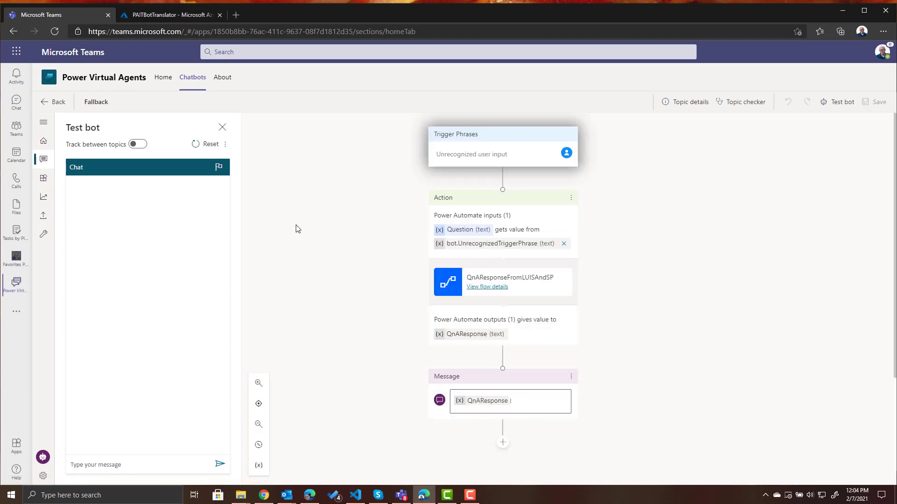
Step: Open the QnAResponseFromLUISAndSP flow called by the Fallback topic
{"action": "left_click", "coordinate": [485, 289]}
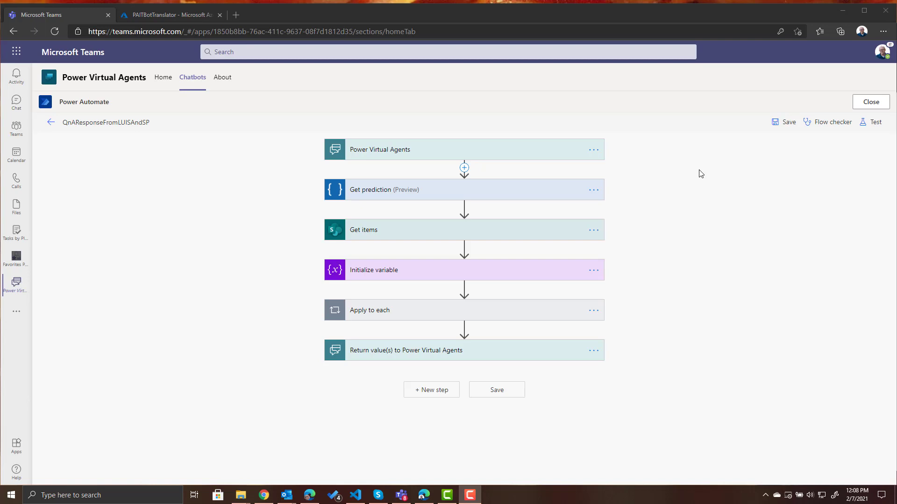
Step: Insert a Microsoft Translator V2 Detect language action after the Power Virtual Agents trigger
{"action": "left_click", "coordinate": [463, 169]}
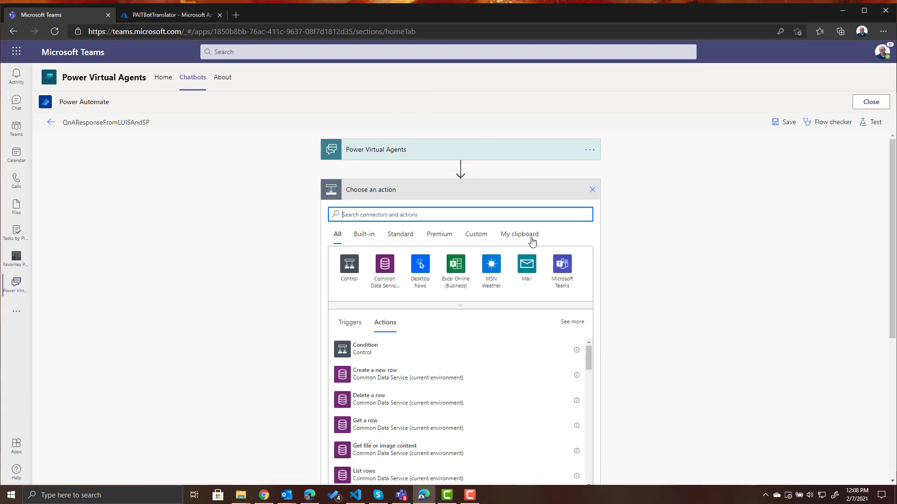
{"action": "type", "text": "translat"}
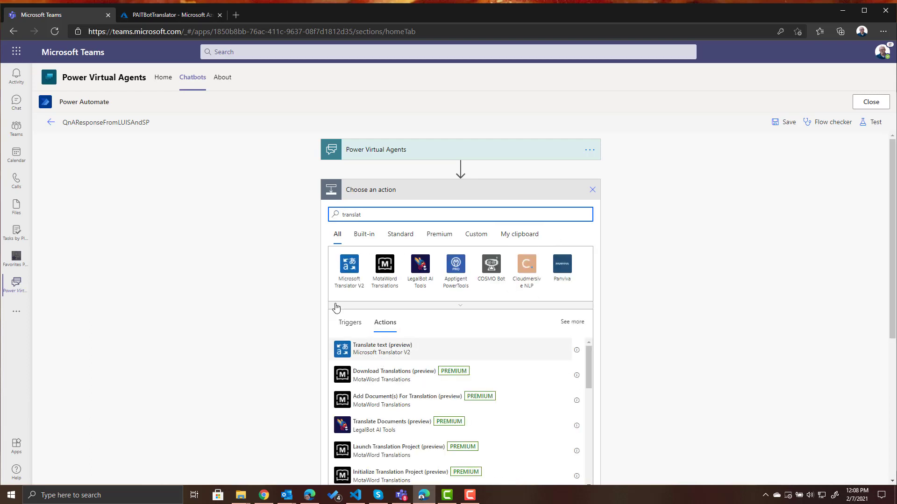
{"action": "left_click", "coordinate": [349, 265]}
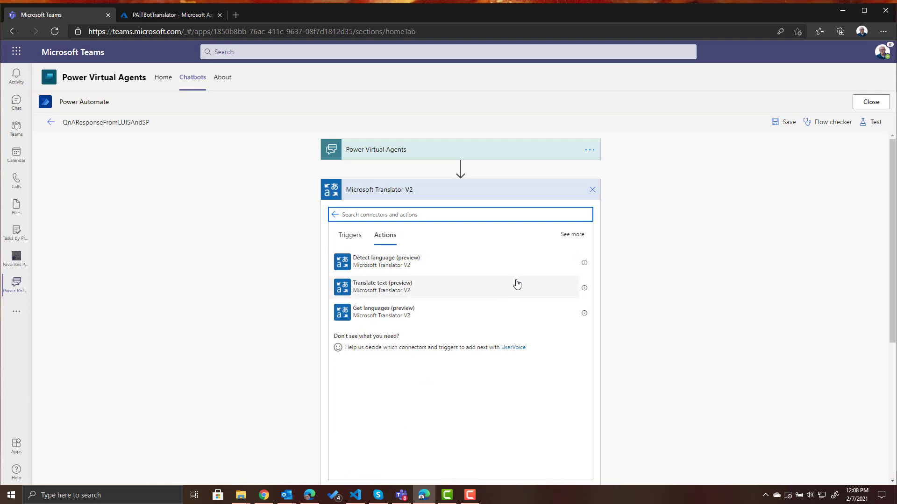
{"action": "left_click", "coordinate": [374, 267]}
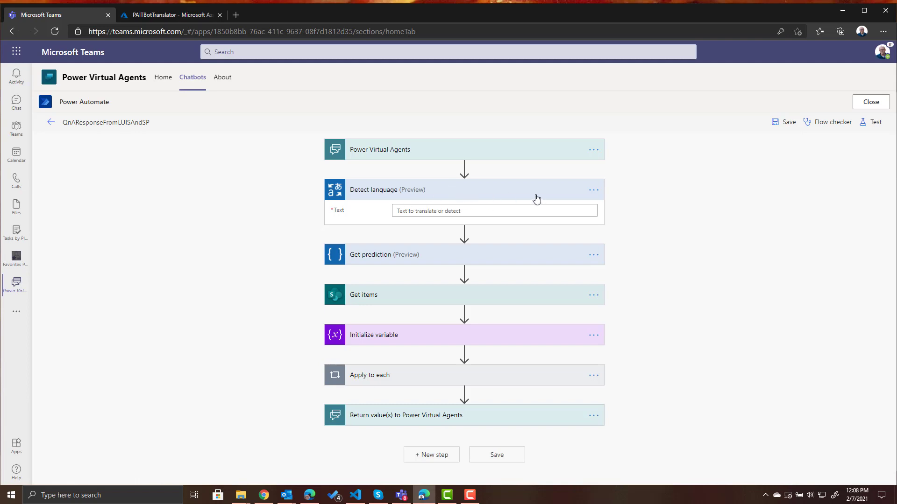
Step: Create a new PAITTranslator connection using KEY 1 copied from Azure as subscription key
{"action": "left_click", "coordinate": [593, 190]}
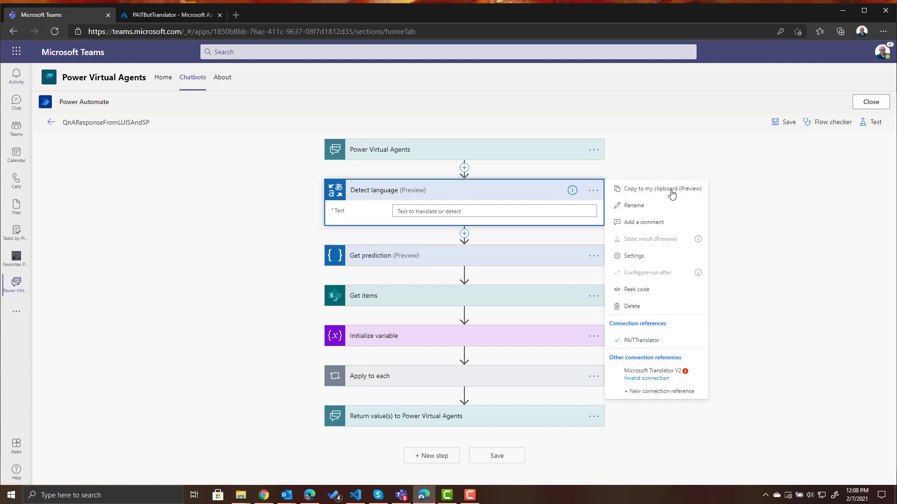
{"action": "left_click", "coordinate": [641, 392]}
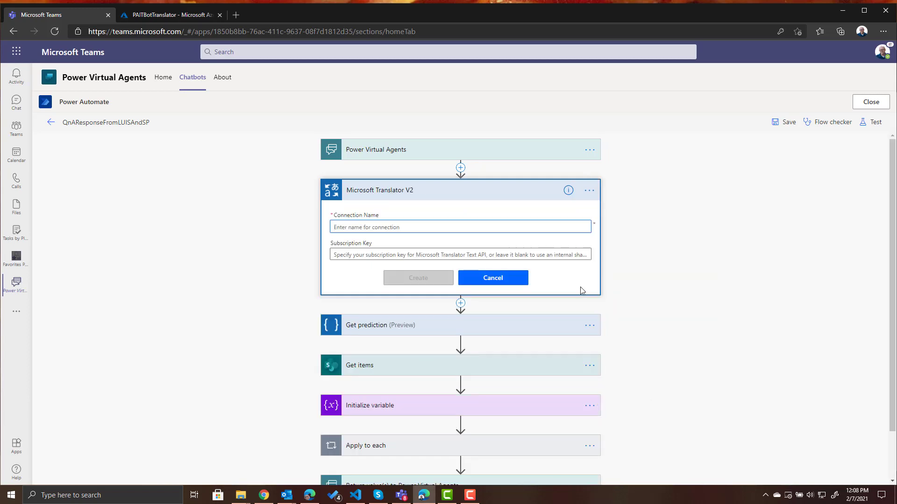
{"action": "type", "text": "PA"}
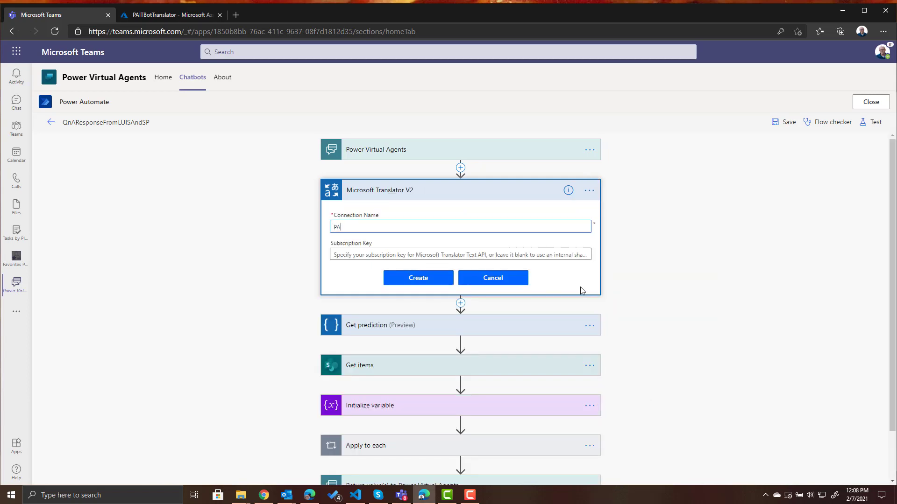
{"action": "type", "text": "ITTranslator"}
{"action": "left_click", "coordinate": [349, 253]}
{"action": "left_click", "coordinate": [170, 14]}
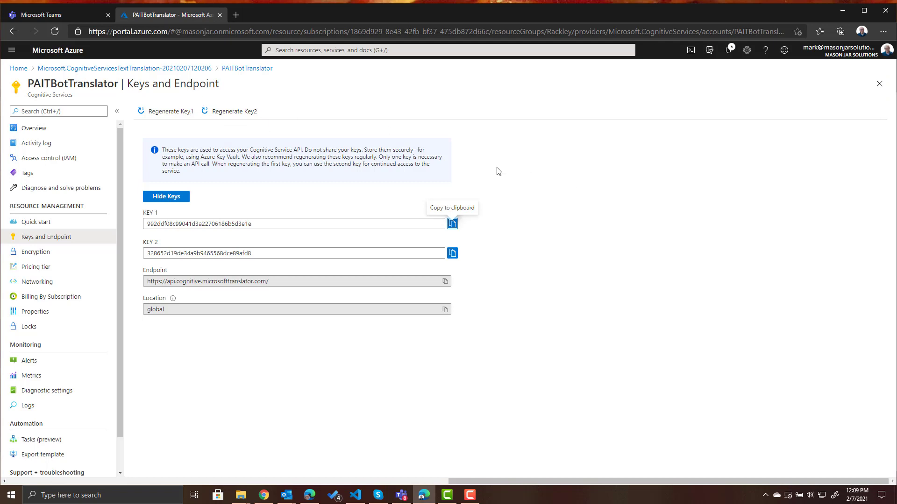
{"action": "left_click", "coordinate": [256, 223]}
{"action": "left_click", "coordinate": [452, 224]}
{"action": "left_click", "coordinate": [75, 16]}
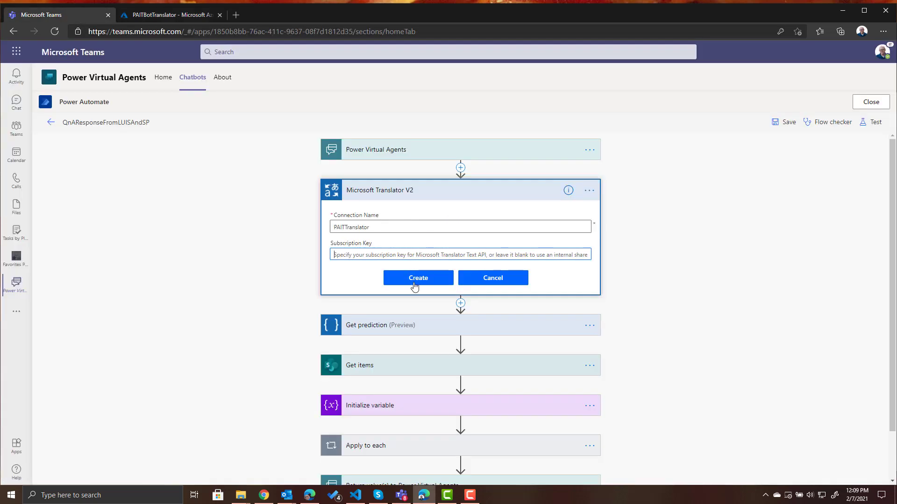
{"action": "key", "text": "ctrl+v"}
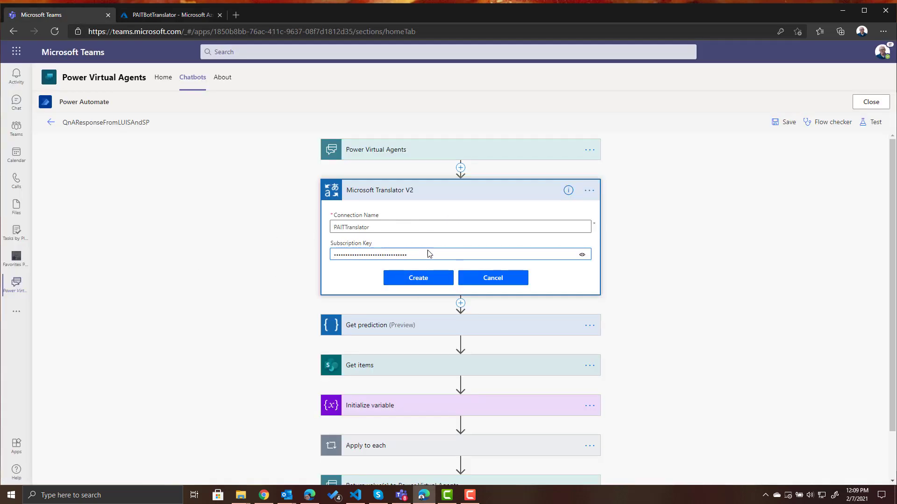
{"action": "left_click", "coordinate": [418, 278]}
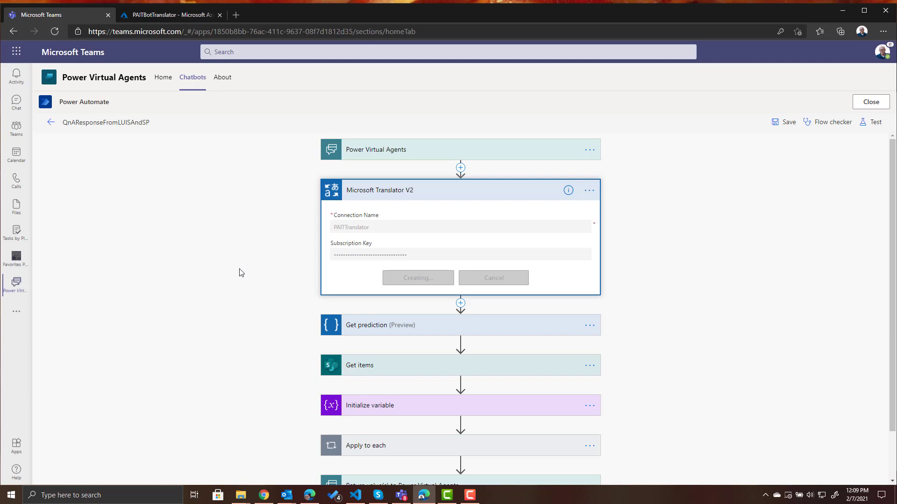
Step: Set the Detect language Text field to the Power Virtual Agents Question value
{"action": "left_click", "coordinate": [427, 211]}
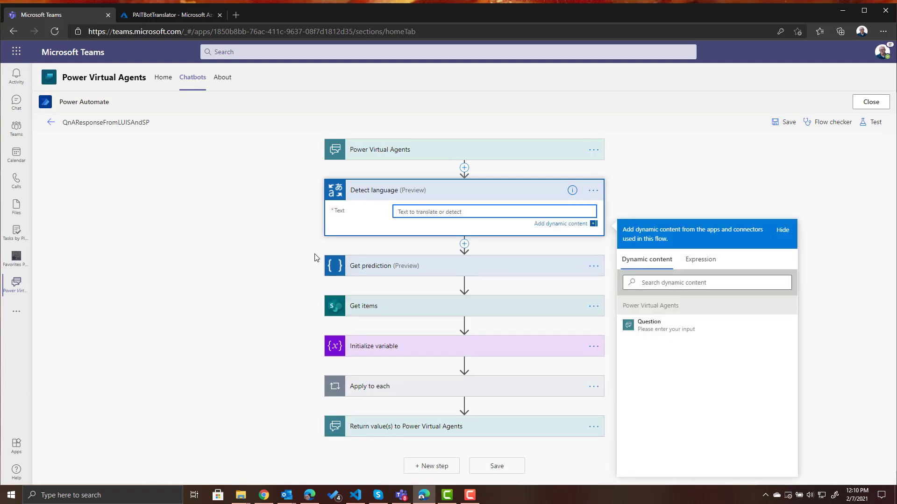
{"action": "left_click", "coordinate": [663, 329]}
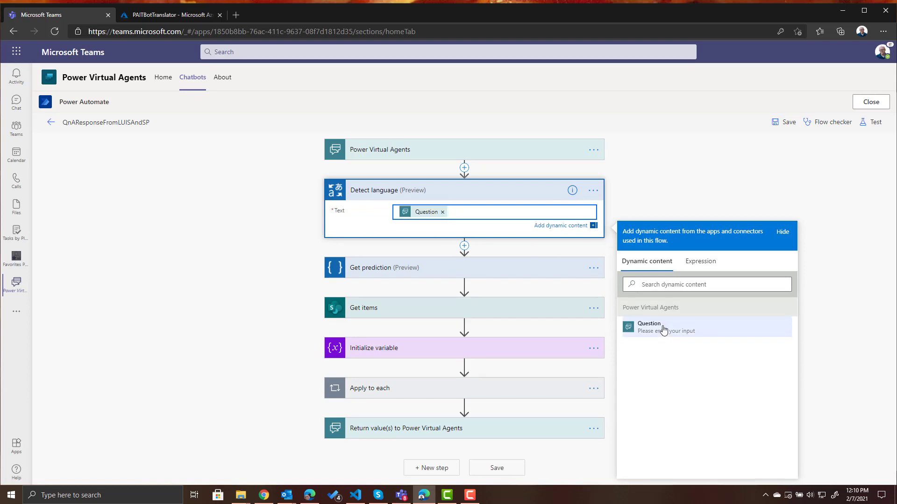
{"action": "left_click", "coordinate": [196, 268]}
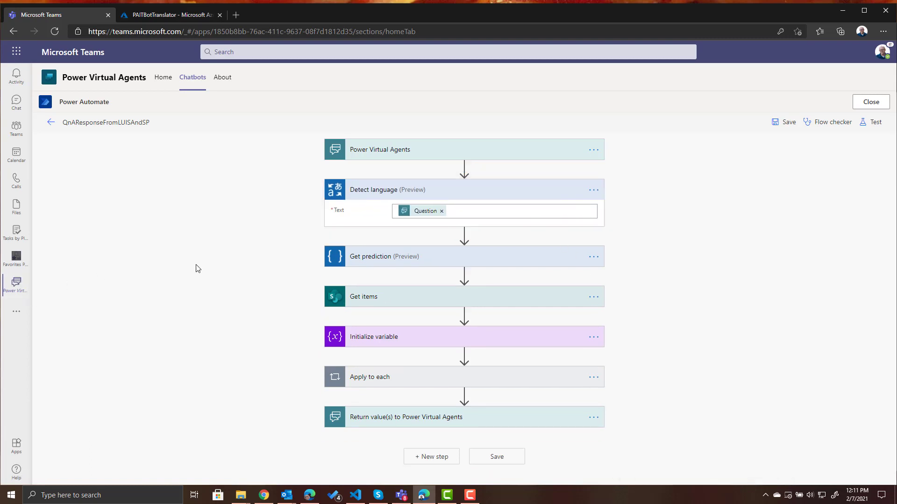
Step: Insert an Initialize variable action after Detect language
{"action": "left_click", "coordinate": [464, 235]}
{"action": "left_click", "coordinate": [458, 248]}
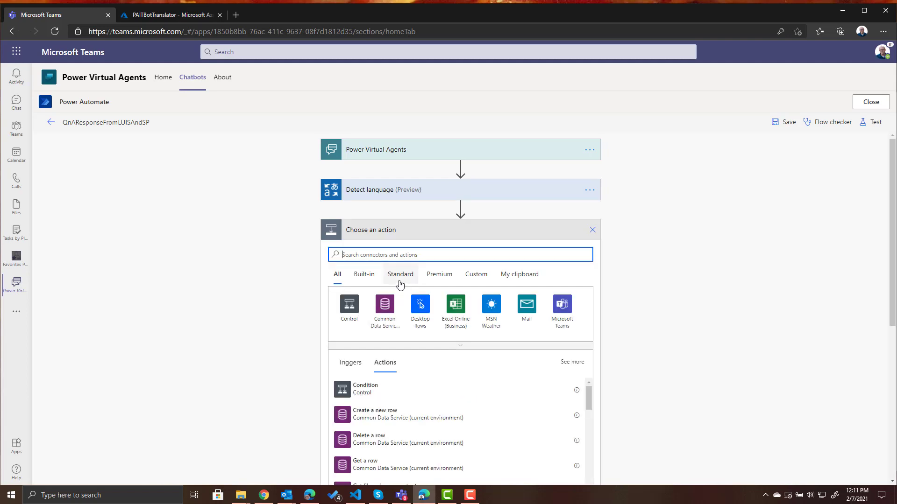
{"action": "type", "text": "initialize"}
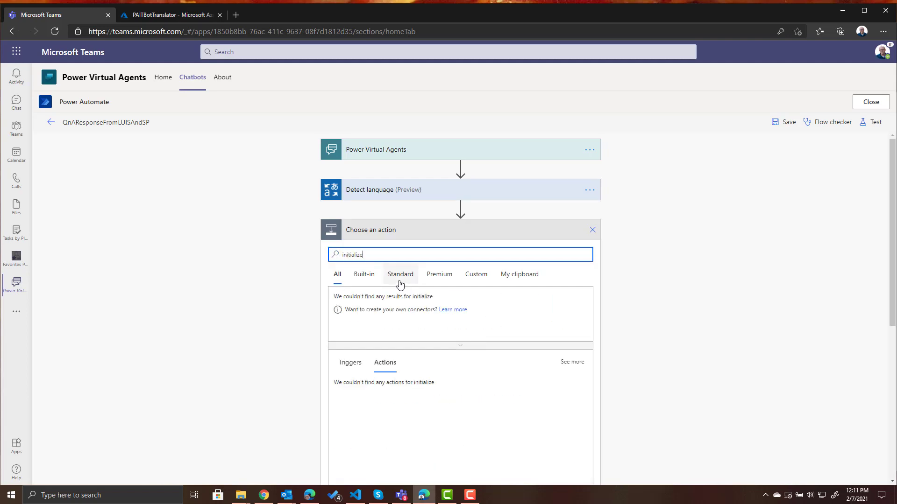
{"action": "left_click", "coordinate": [410, 388]}
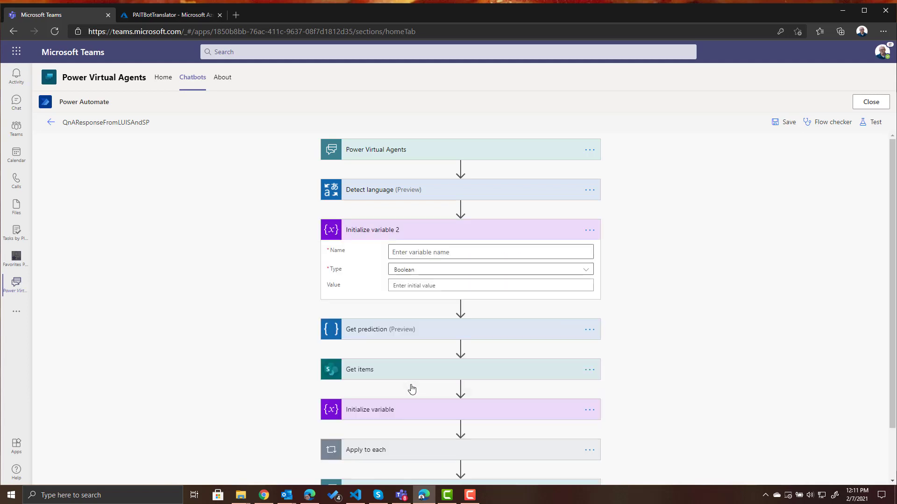
Step: Name the variable language, type String, with value set to the detected Language Code
{"action": "left_click", "coordinate": [467, 251]}
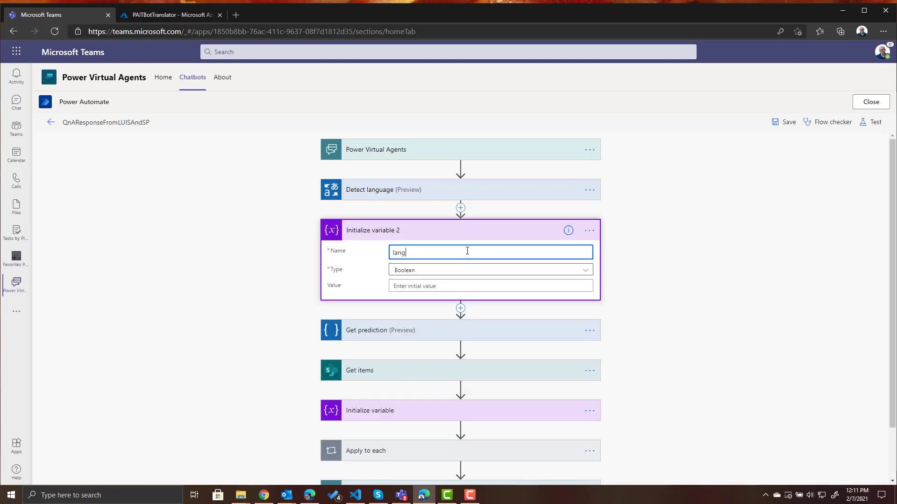
{"action": "left_click", "coordinate": [468, 272]}
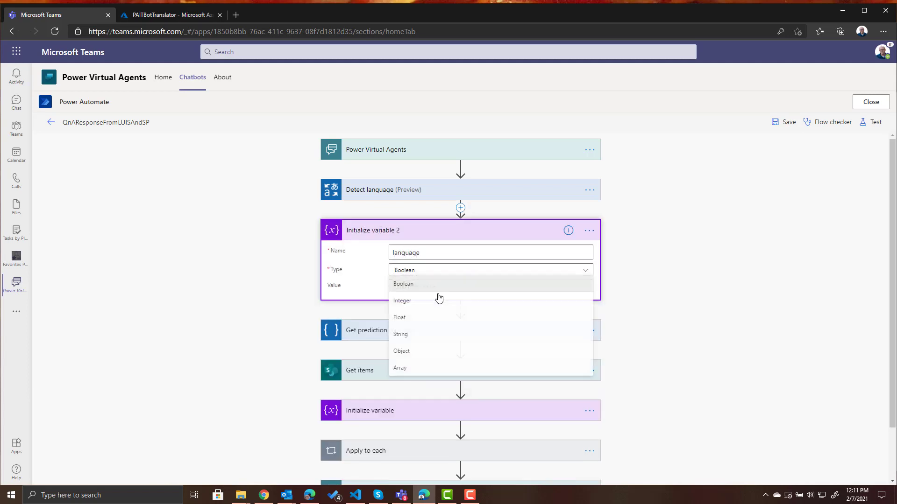
{"action": "left_click", "coordinate": [432, 336]}
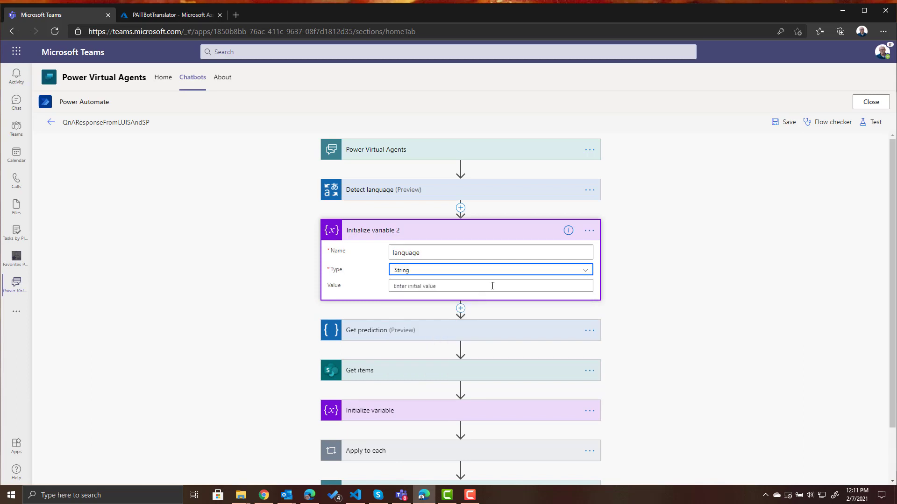
{"action": "left_click", "coordinate": [530, 286]}
{"action": "scroll", "coordinate": [733, 410], "scroll_direction": "down", "scroll_amount": 3}
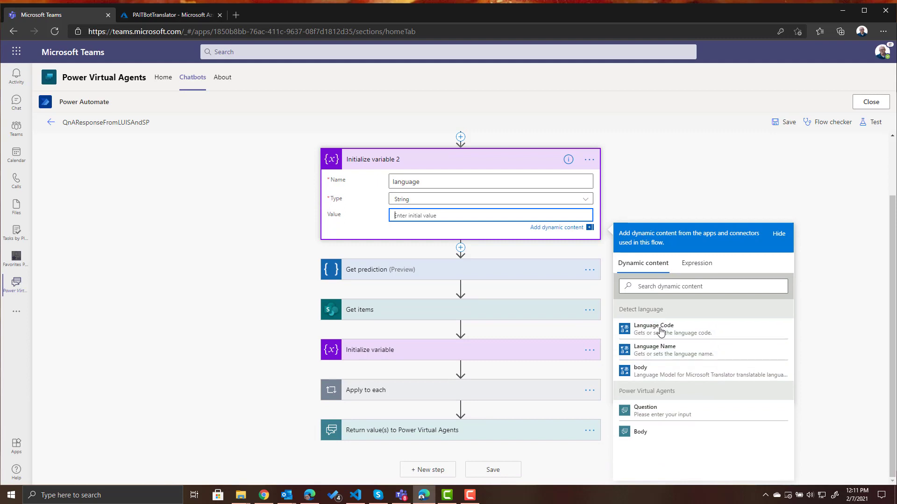
{"action": "left_click", "coordinate": [663, 336]}
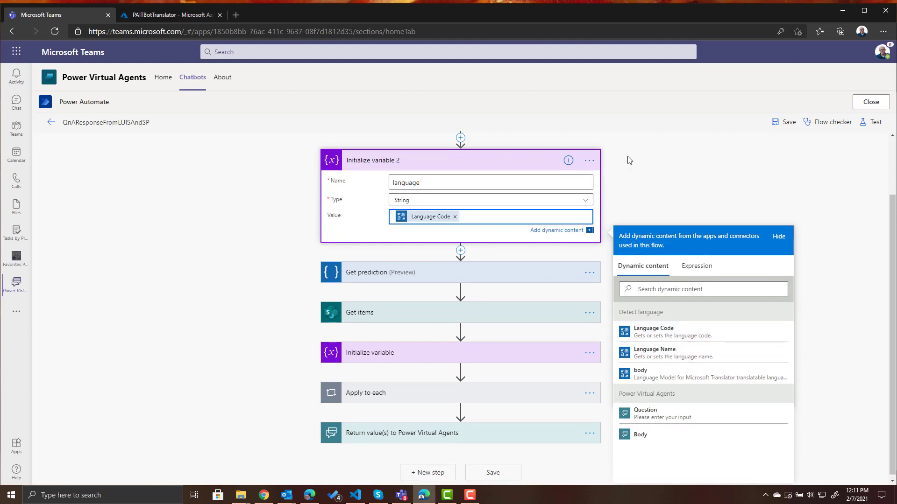
{"action": "left_click", "coordinate": [667, 195]}
{"action": "scroll", "coordinate": [682, 218], "scroll_direction": "up", "scroll_amount": 3}
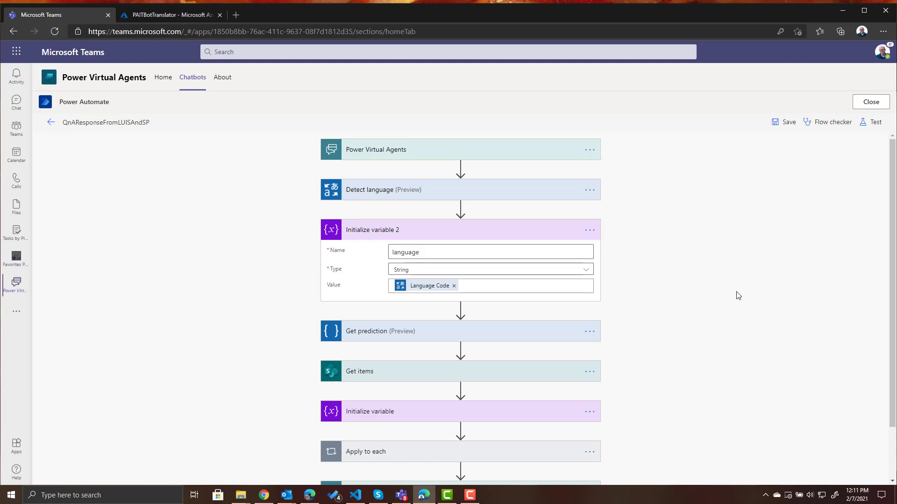
Step: Add a Microsoft Translator V2 Translate text action after the language variable
{"action": "left_click", "coordinate": [458, 312]}
{"action": "left_click", "coordinate": [455, 322]}
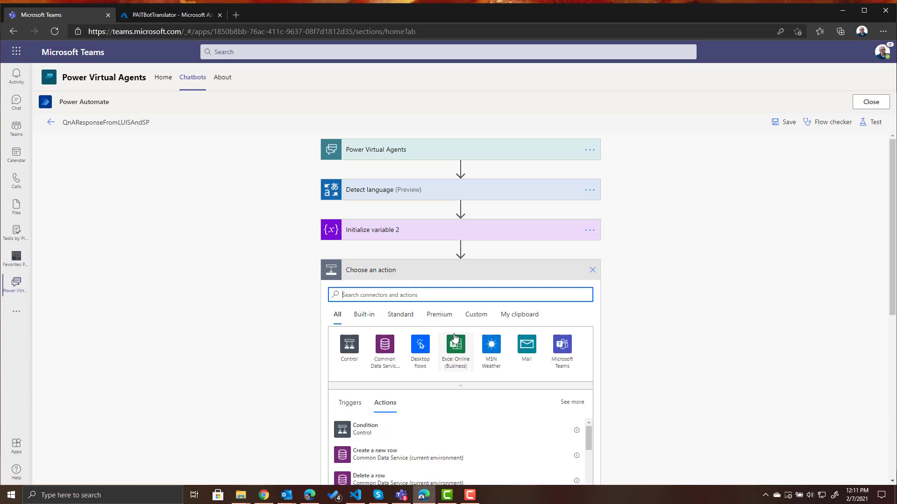
{"action": "type", "text": "tra"}
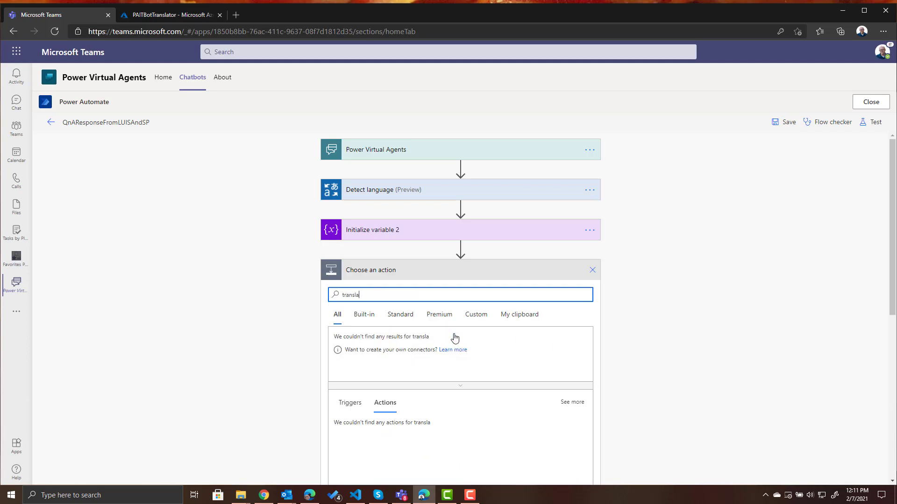
{"action": "type", "text": "nsla"}
{"action": "left_click", "coordinate": [392, 350]}
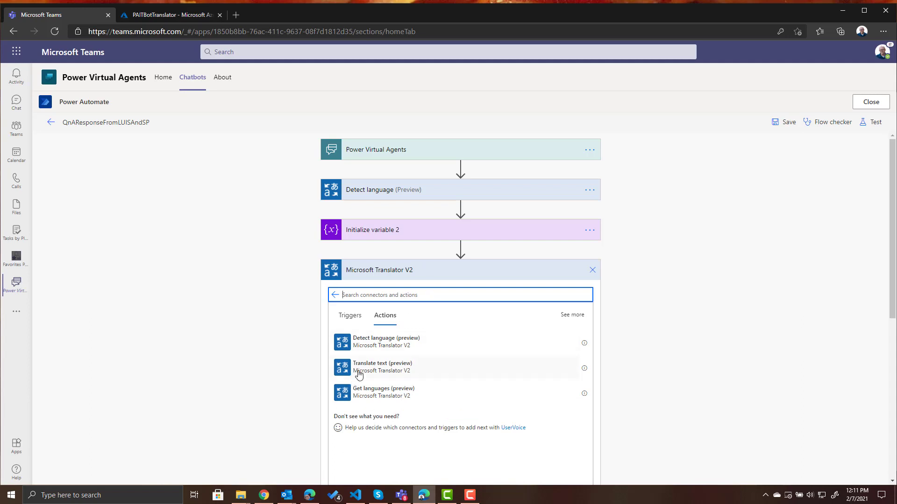
{"action": "left_click", "coordinate": [376, 369]}
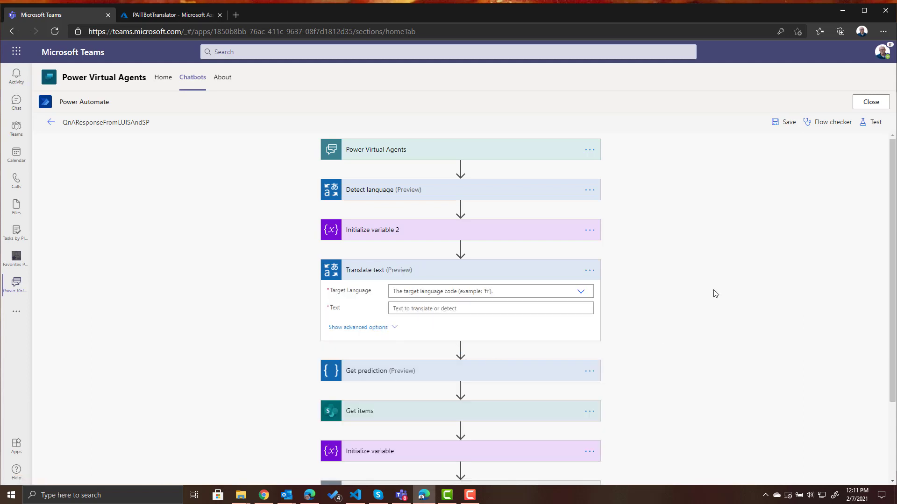
Step: Set Target Language to English and Text to the bot user's Question
{"action": "scroll", "coordinate": [715, 294], "scroll_direction": "down", "scroll_amount": 1}
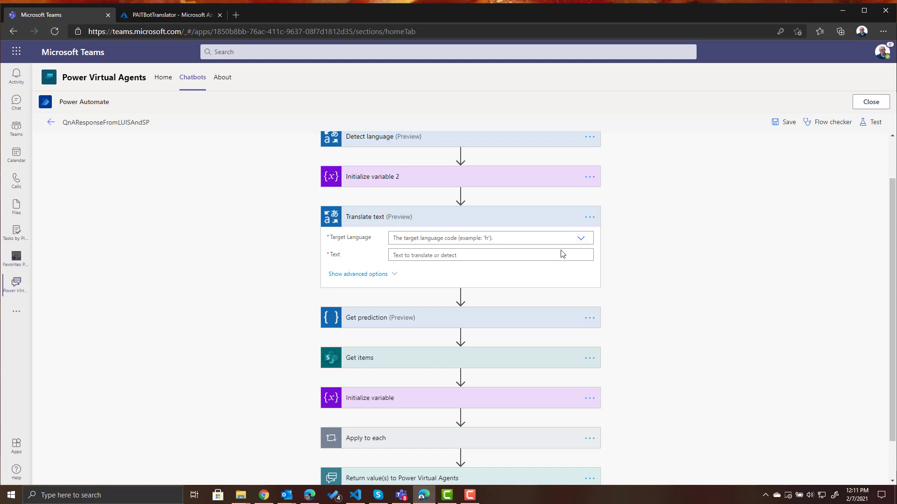
{"action": "left_click", "coordinate": [582, 240]}
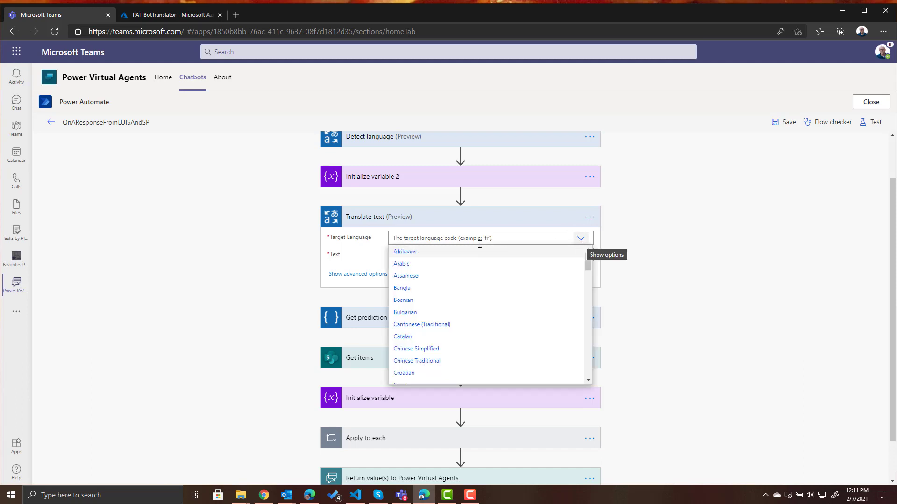
{"action": "scroll", "coordinate": [440, 323], "scroll_direction": "down", "scroll_amount": 1}
{"action": "scroll", "coordinate": [440, 324], "scroll_direction": "down", "scroll_amount": 1}
{"action": "scroll", "coordinate": [439, 323], "scroll_direction": "up", "scroll_amount": 1}
{"action": "scroll", "coordinate": [446, 320], "scroll_direction": "down", "scroll_amount": 2}
{"action": "scroll", "coordinate": [449, 318], "scroll_direction": "down", "scroll_amount": 5}
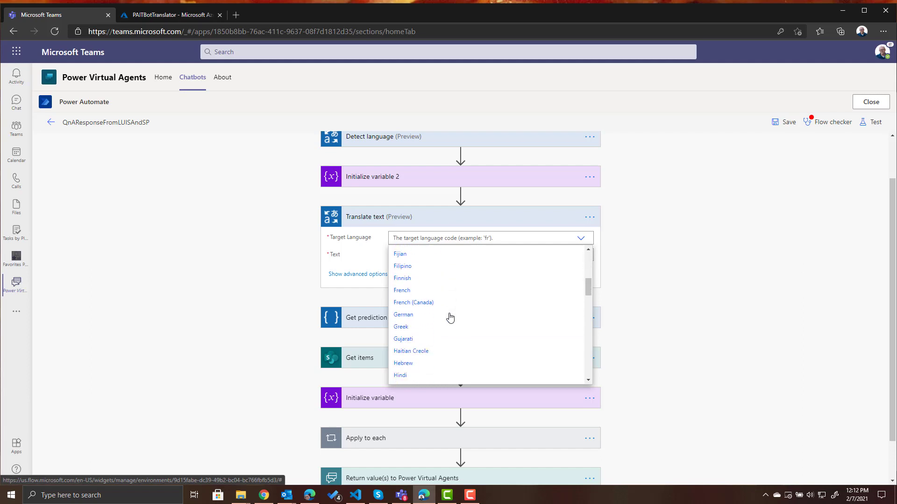
{"action": "scroll", "coordinate": [450, 318], "scroll_direction": "down", "scroll_amount": 4}
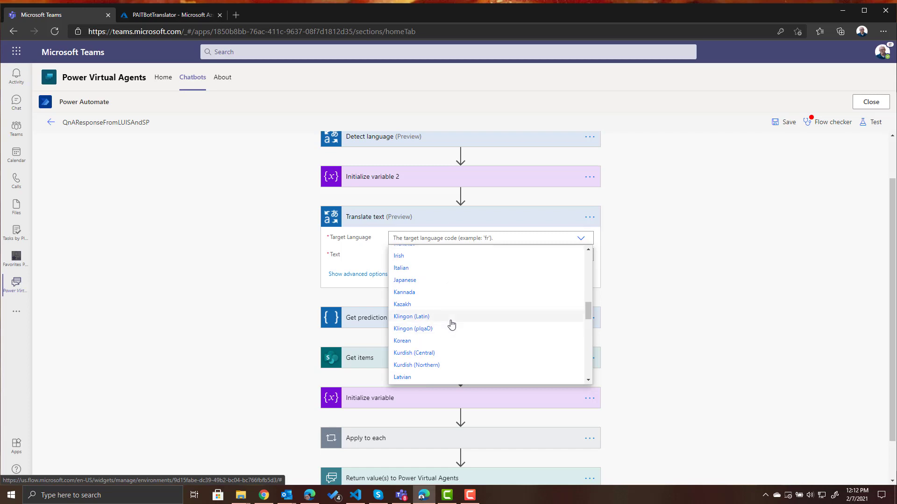
{"action": "scroll", "coordinate": [485, 327], "scroll_direction": "up", "scroll_amount": 4}
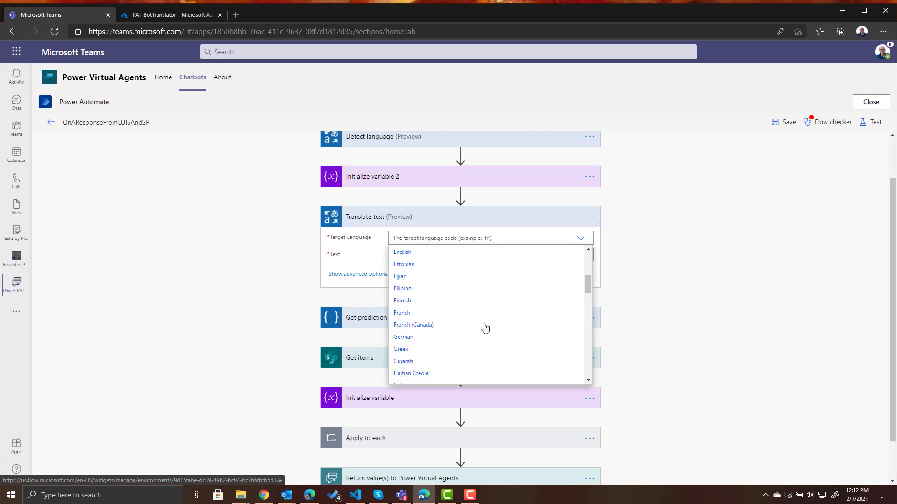
{"action": "scroll", "coordinate": [484, 327], "scroll_direction": "up", "scroll_amount": 2}
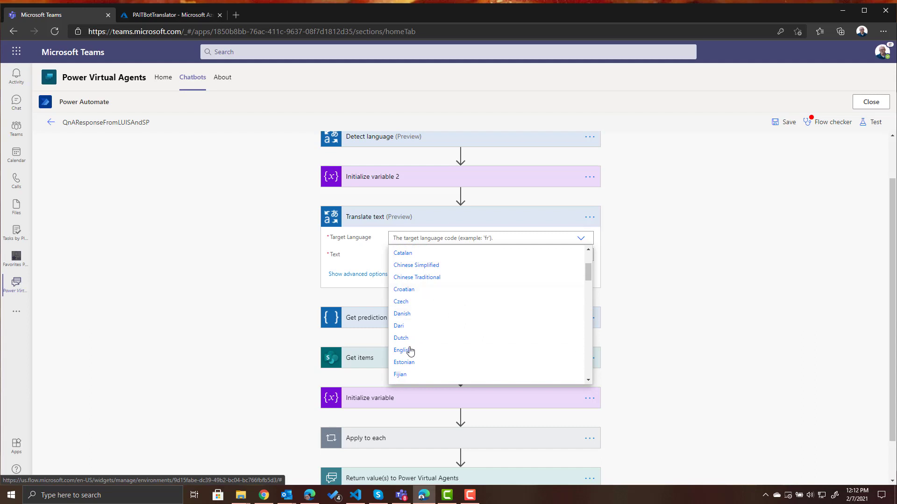
{"action": "left_click", "coordinate": [411, 350]}
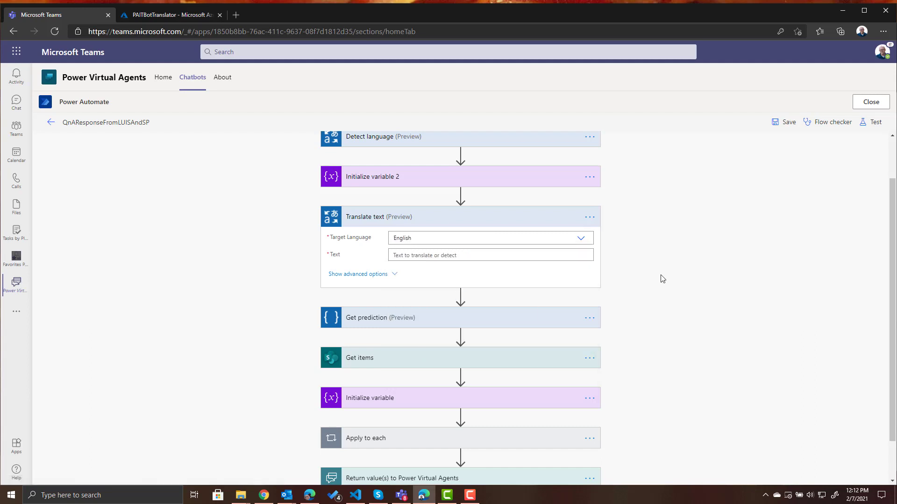
{"action": "left_click", "coordinate": [467, 255]}
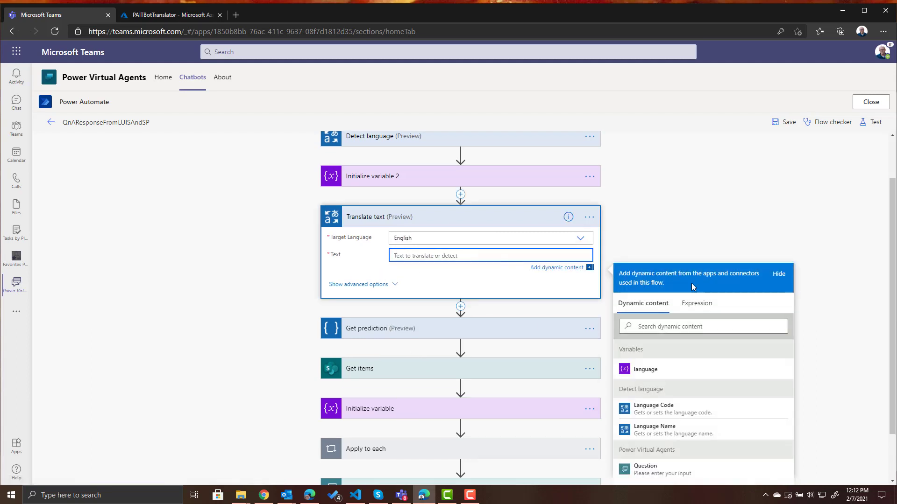
{"action": "scroll", "coordinate": [682, 421], "scroll_direction": "down", "scroll_amount": 2}
{"action": "left_click", "coordinate": [654, 415]}
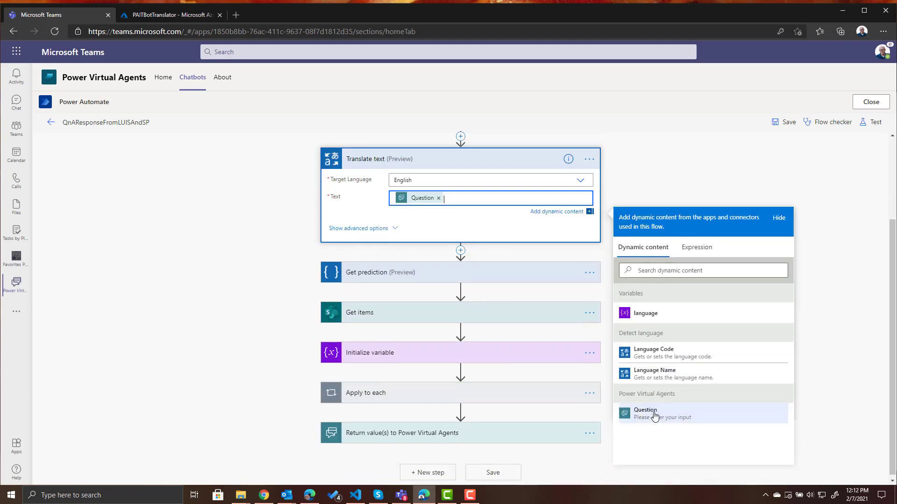
{"action": "left_click", "coordinate": [257, 279]}
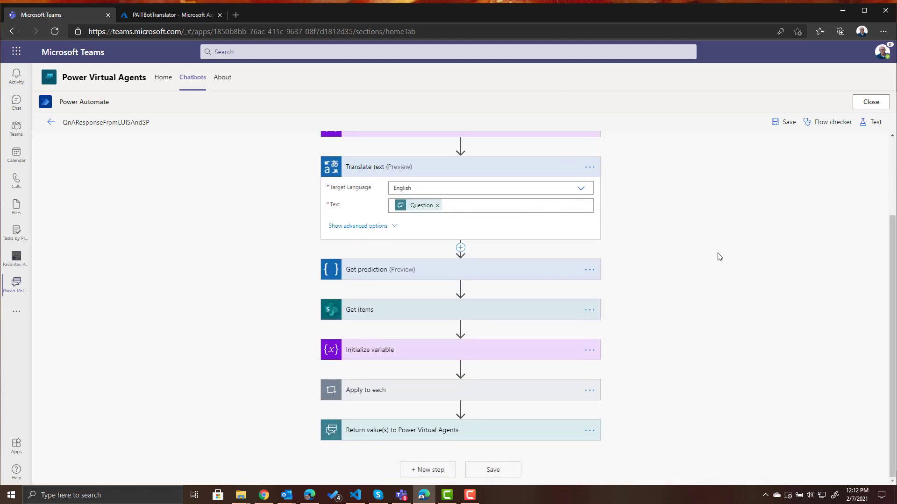
Step: Replace Get prediction's Question utterance with the Translated Text output
{"action": "scroll", "coordinate": [720, 255], "scroll_direction": "up", "scroll_amount": 2}
{"action": "scroll", "coordinate": [720, 256], "scroll_direction": "up", "scroll_amount": 1}
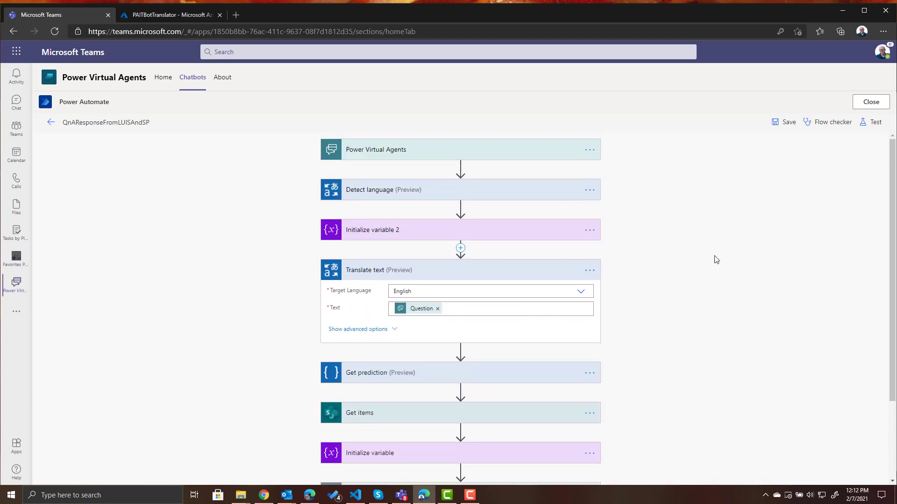
{"action": "scroll", "coordinate": [682, 364], "scroll_direction": "down", "scroll_amount": 2}
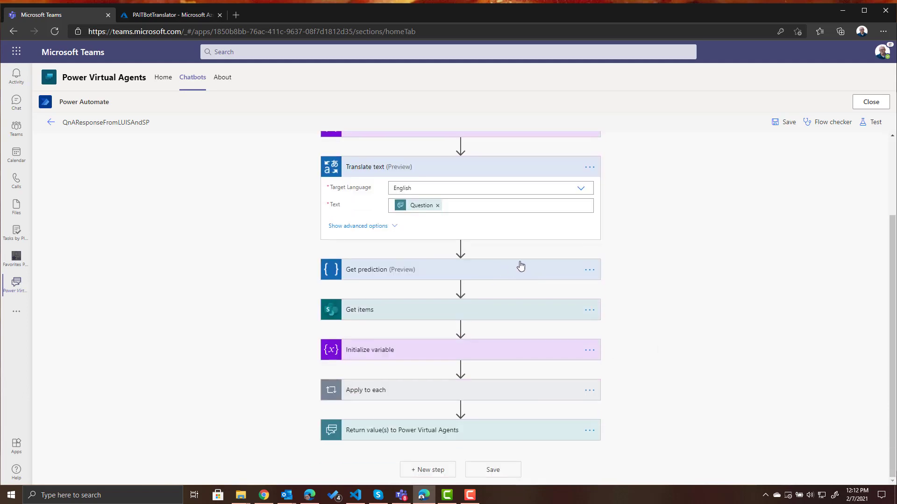
{"action": "left_click", "coordinate": [514, 271]}
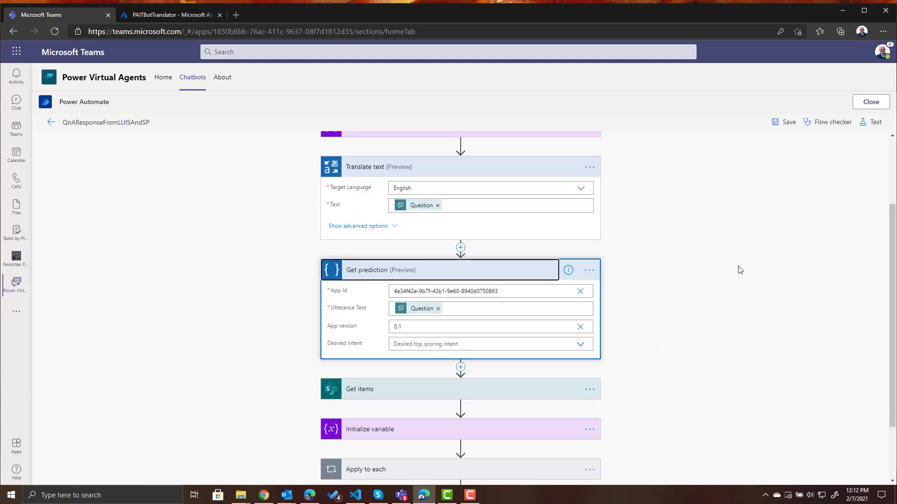
{"action": "scroll", "coordinate": [739, 270], "scroll_direction": "down", "scroll_amount": 1}
{"action": "left_click", "coordinate": [438, 255]}
{"action": "scroll", "coordinate": [680, 376], "scroll_direction": "down", "scroll_amount": 1}
{"action": "left_click", "coordinate": [680, 375]}
{"action": "left_click", "coordinate": [705, 193]}
Step: Review the Get items and Initialize variable steps, down to the point after Apply to each
{"action": "scroll", "coordinate": [698, 205], "scroll_direction": "up", "scroll_amount": 4}
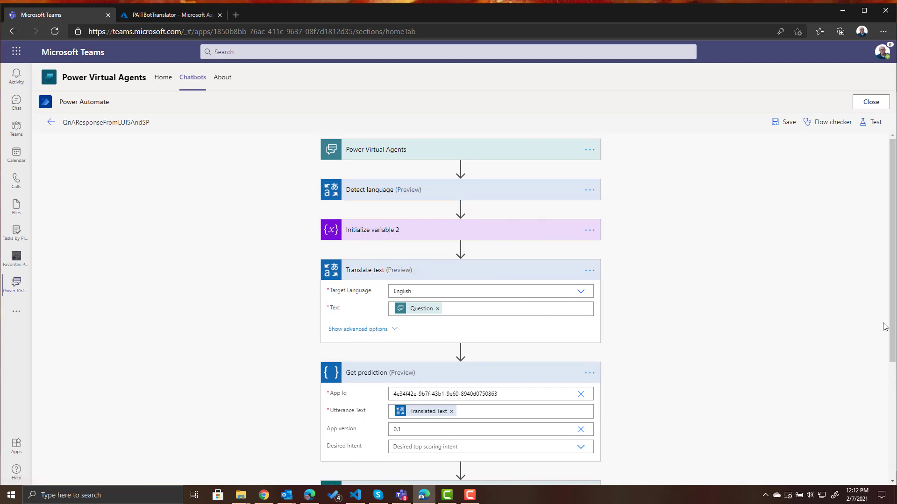
{"action": "scroll", "coordinate": [779, 319], "scroll_direction": "down", "scroll_amount": 1}
{"action": "scroll", "coordinate": [779, 319], "scroll_direction": "down", "scroll_amount": 2}
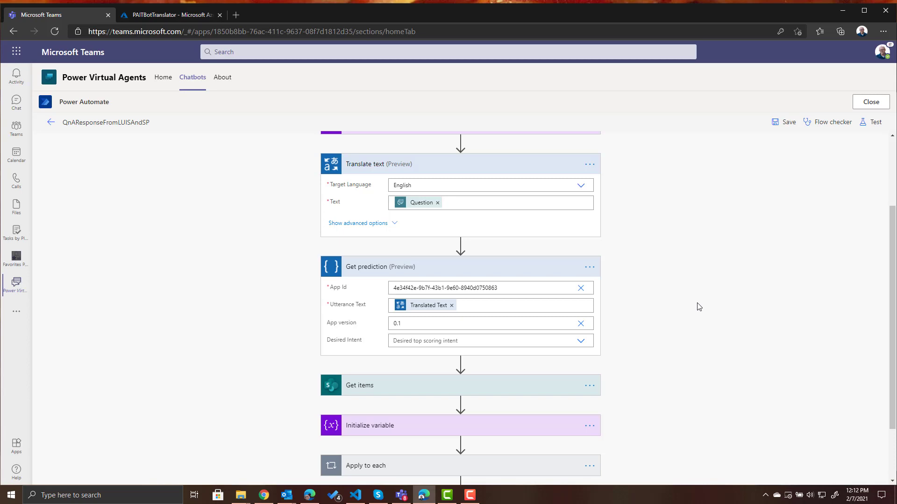
{"action": "scroll", "coordinate": [687, 307], "scroll_direction": "down", "scroll_amount": 2}
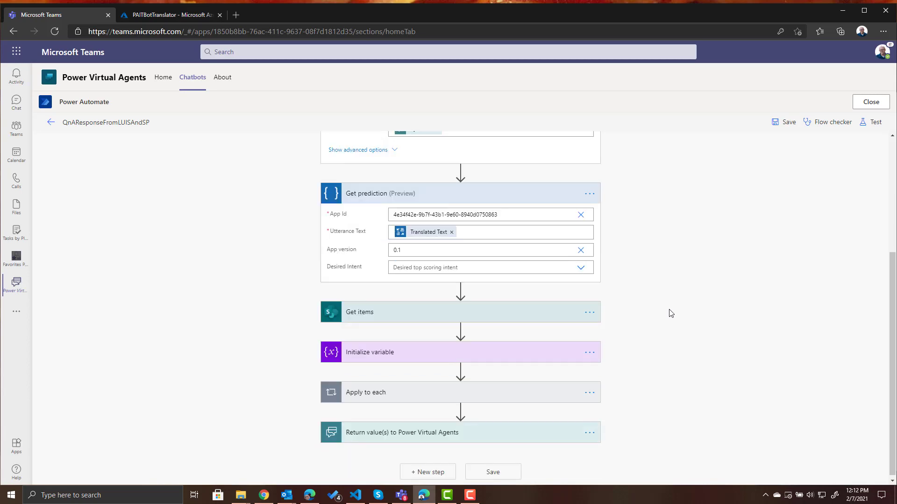
{"action": "left_click", "coordinate": [506, 311]}
{"action": "scroll", "coordinate": [757, 352], "scroll_direction": "down", "scroll_amount": 1}
{"action": "scroll", "coordinate": [726, 348], "scroll_direction": "down", "scroll_amount": 1}
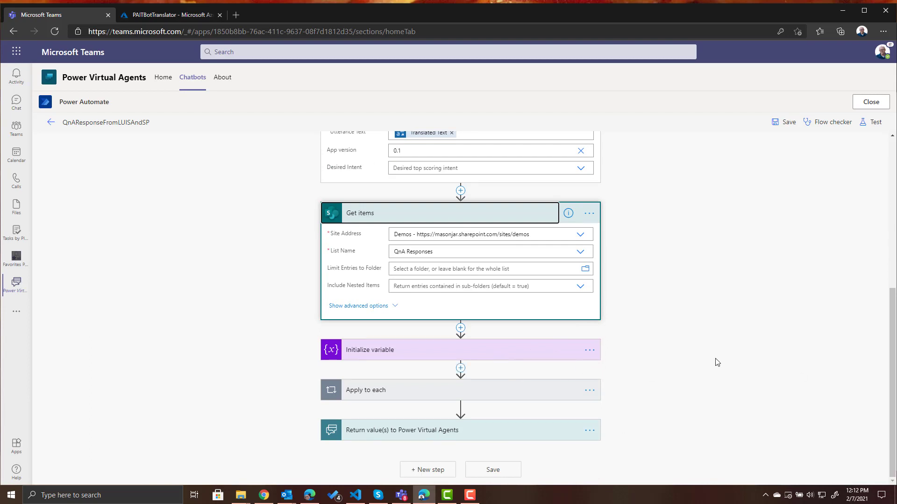
{"action": "left_click", "coordinate": [509, 349]}
{"action": "scroll", "coordinate": [703, 350], "scroll_direction": "down", "scroll_amount": 1}
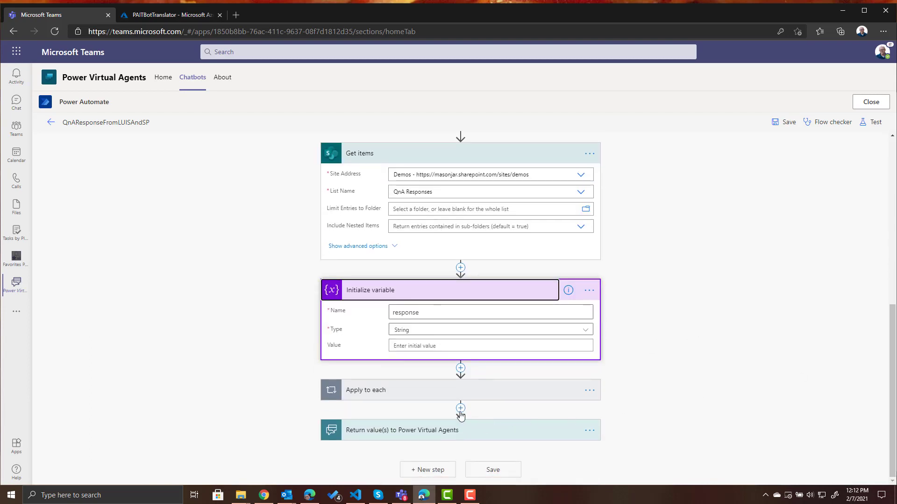
{"action": "left_click", "coordinate": [460, 409]}
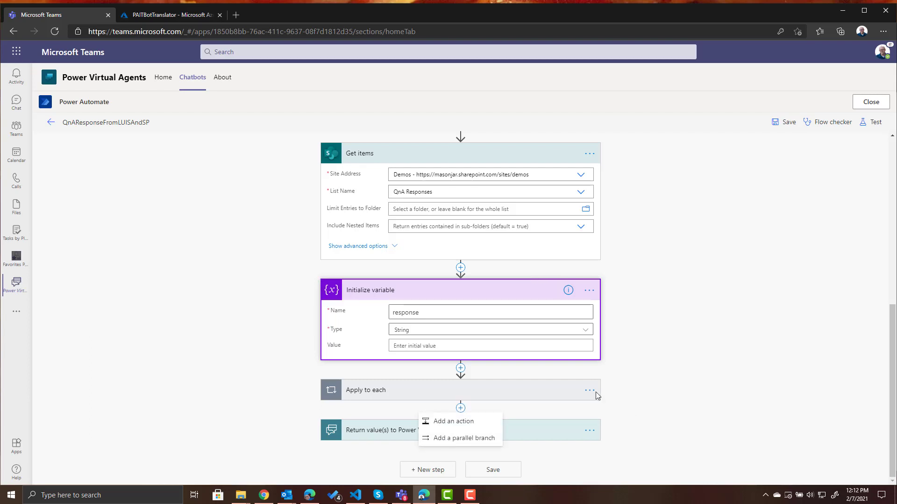
{"action": "left_click", "coordinate": [460, 410]}
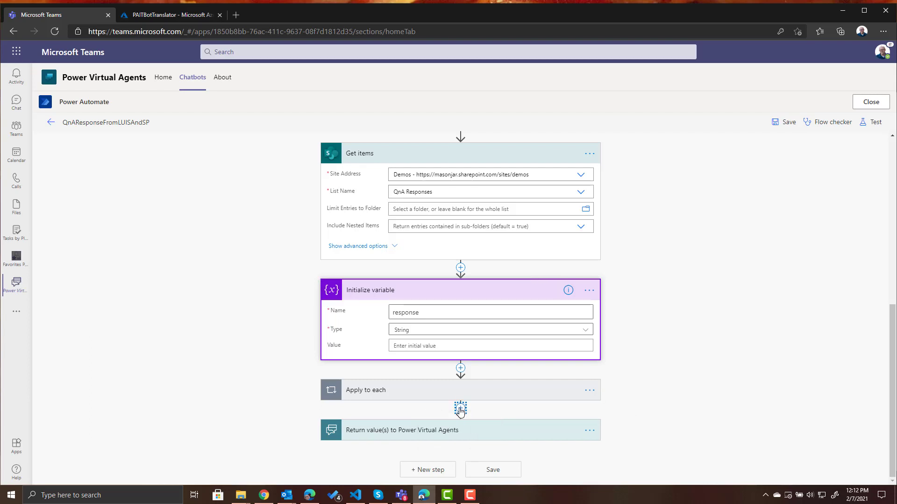
Step: Add a second Microsoft Translator V2 'Translate text' step after Apply to each
{"action": "left_click", "coordinate": [791, 400]}
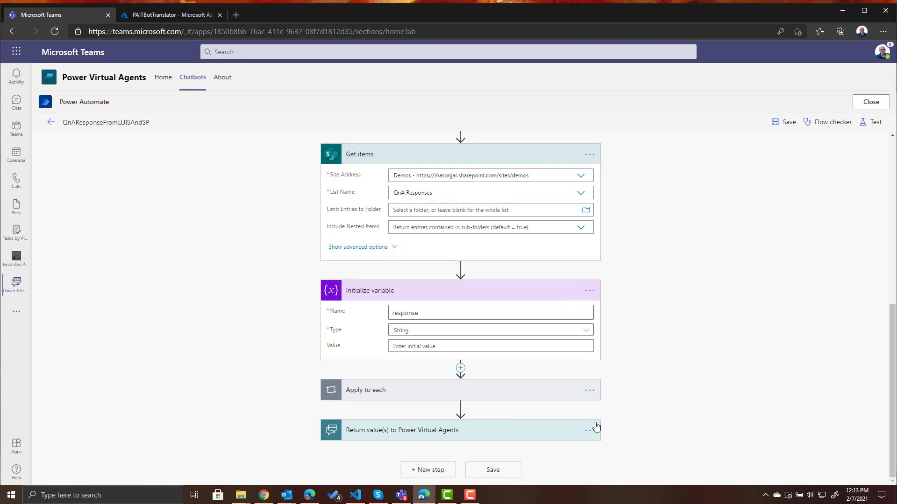
{"action": "left_click", "coordinate": [460, 408]}
{"action": "left_click", "coordinate": [462, 421]}
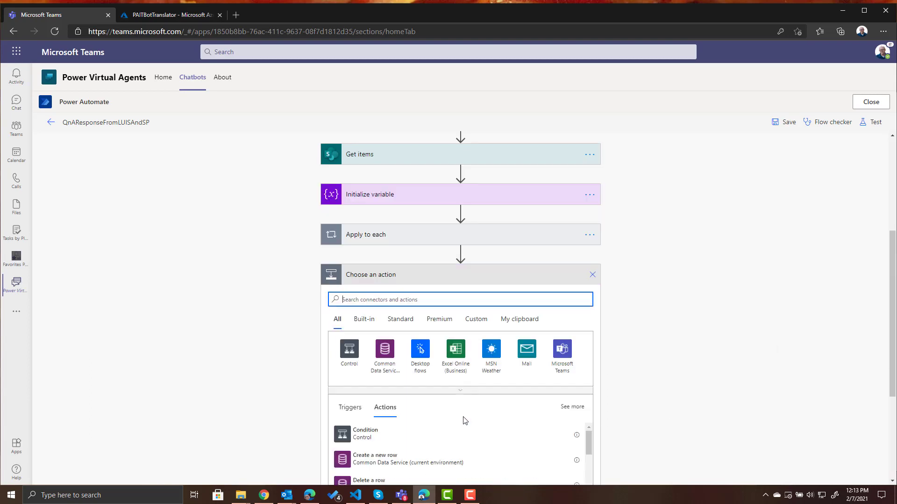
{"action": "type", "text": "trans"}
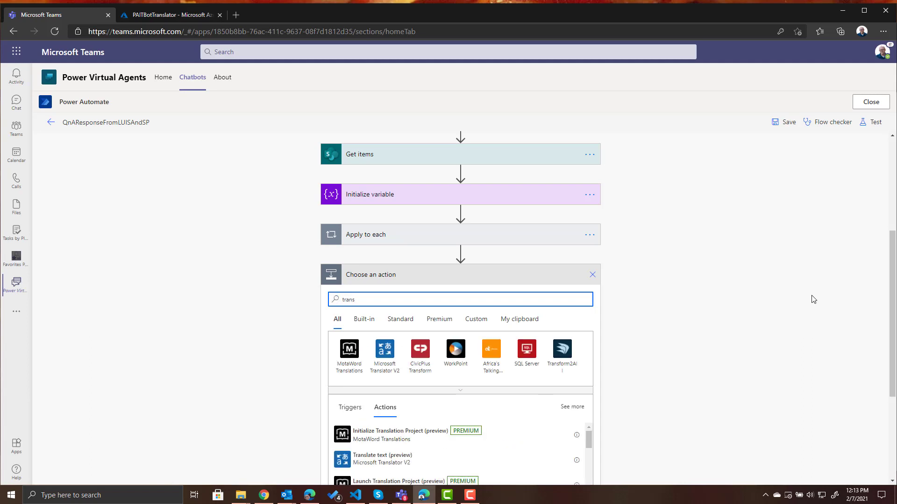
{"action": "left_click", "coordinate": [388, 355]}
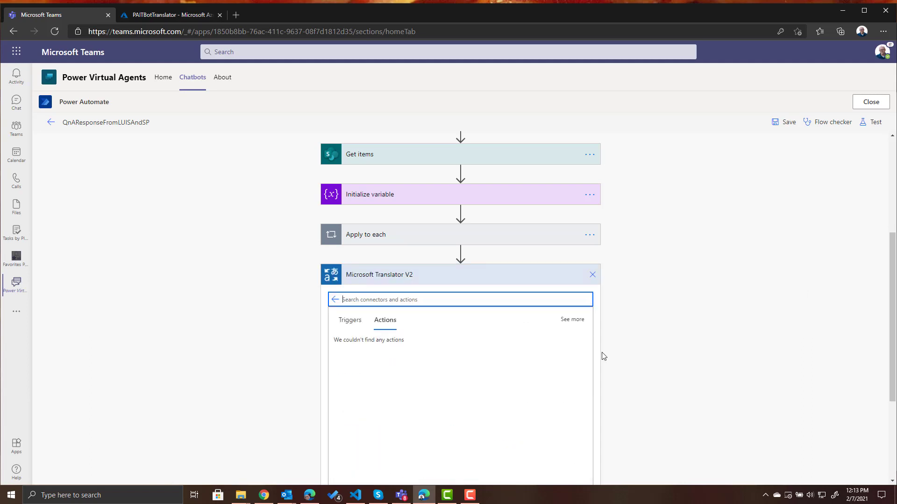
{"action": "scroll", "coordinate": [701, 318], "scroll_direction": "down", "scroll_amount": 2}
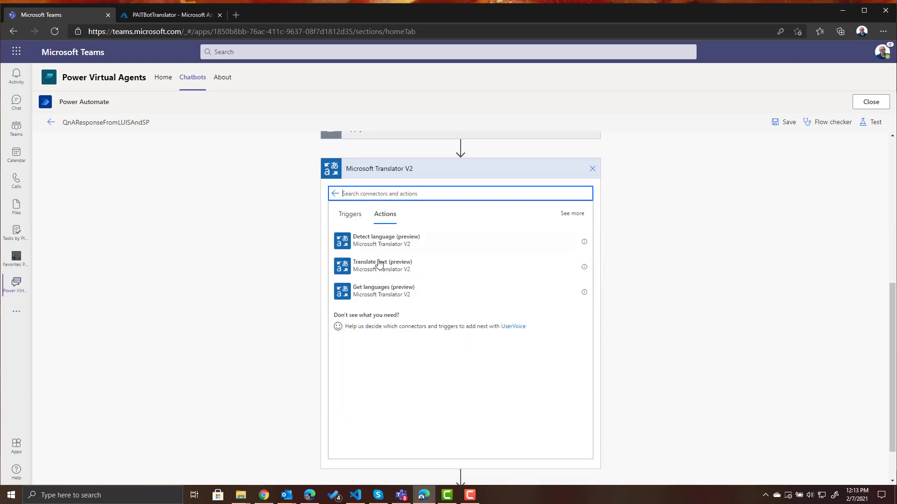
{"action": "left_click", "coordinate": [377, 271]}
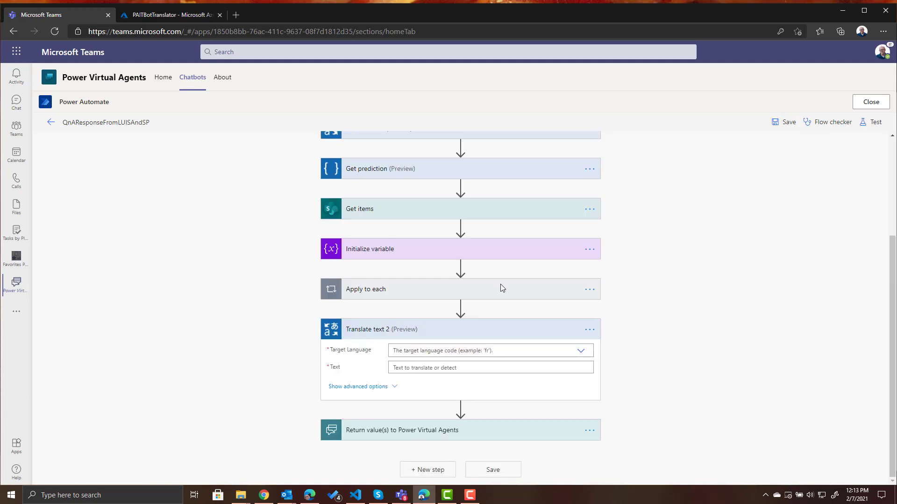
Step: Set its Target Language to the 'language' variable and its Text to the 'response' variable
{"action": "left_click", "coordinate": [548, 351]}
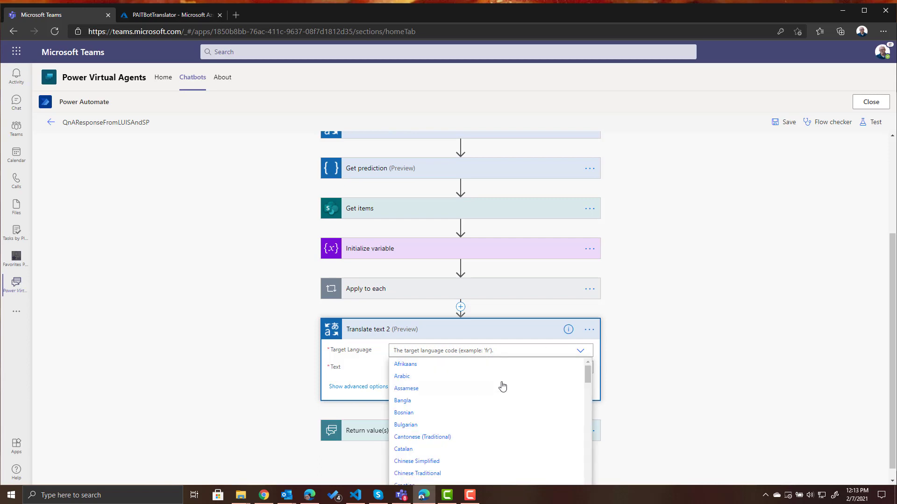
{"action": "scroll", "coordinate": [516, 384], "scroll_direction": "down", "scroll_amount": 2}
{"action": "scroll", "coordinate": [582, 444], "scroll_direction": "down", "scroll_amount": 10}
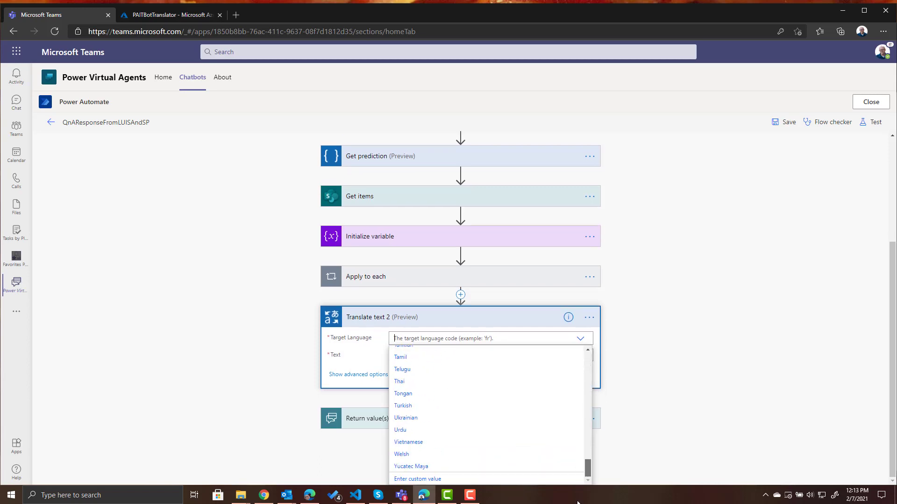
{"action": "left_click", "coordinate": [417, 479]}
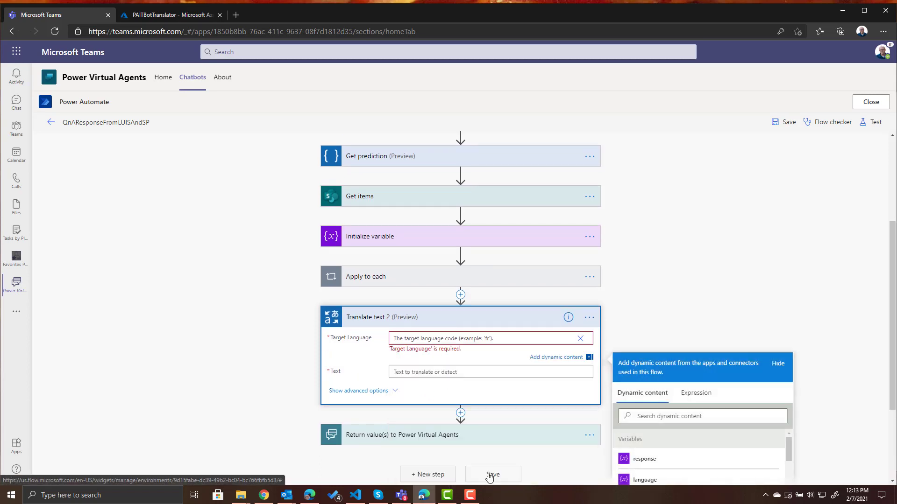
{"action": "scroll", "coordinate": [547, 470], "scroll_direction": "down", "scroll_amount": 2}
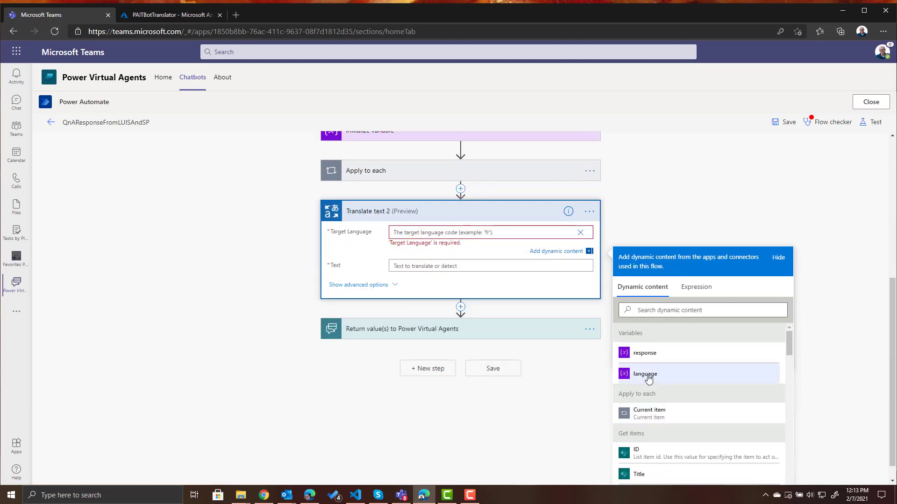
{"action": "left_click", "coordinate": [647, 385]}
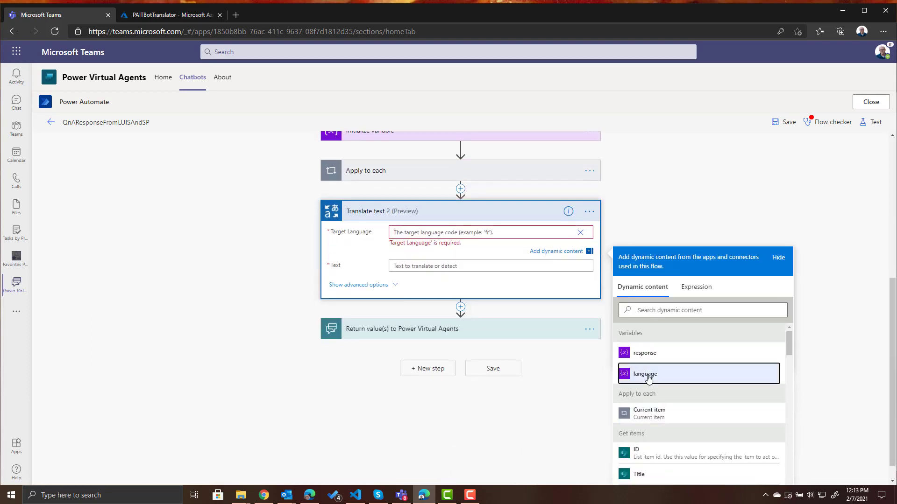
{"action": "left_click", "coordinate": [458, 260]}
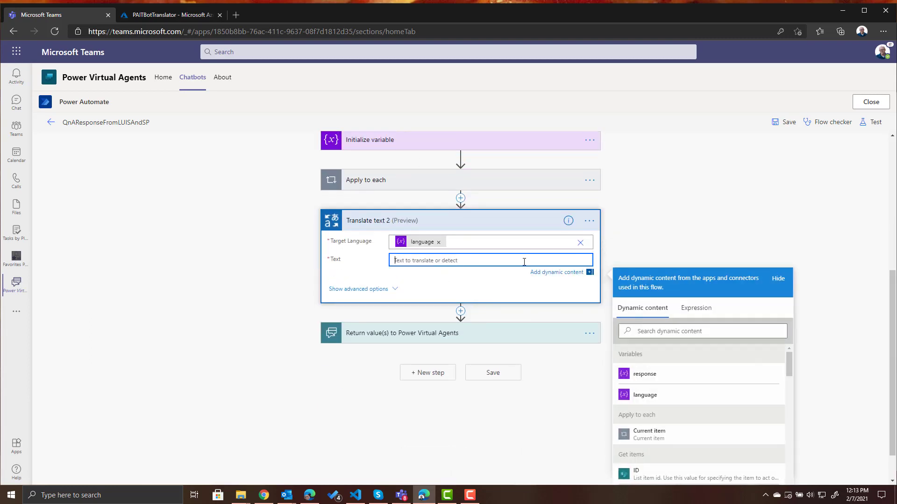
{"action": "left_click", "coordinate": [644, 375]}
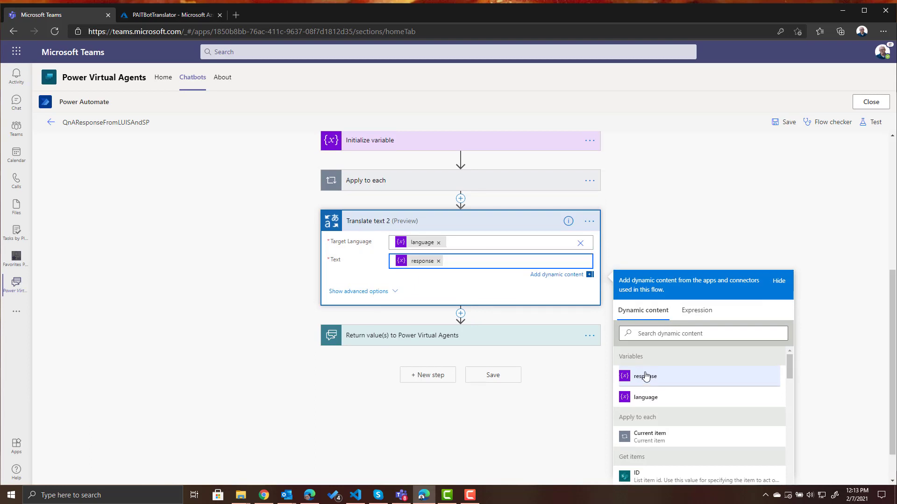
{"action": "left_click", "coordinate": [398, 341]}
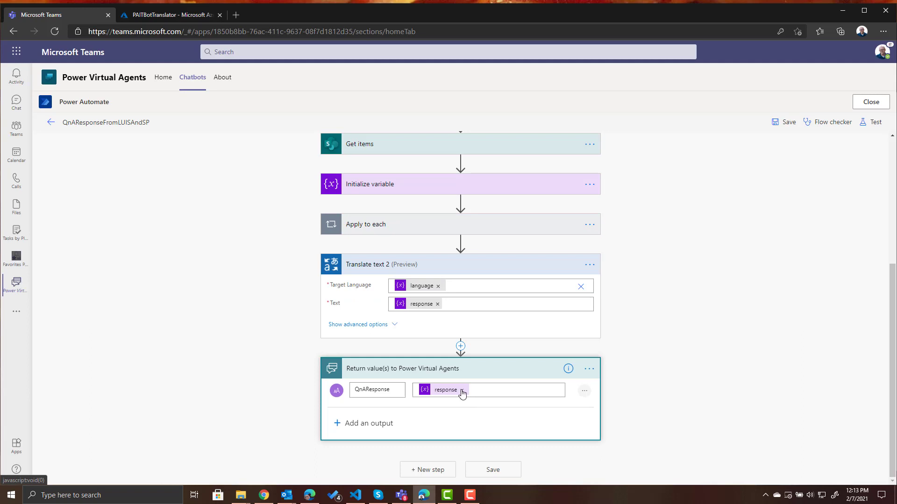
Step: Swap response for Translated Text in the QnAResponse return value, then save and close the flow
{"action": "left_click", "coordinate": [462, 392]}
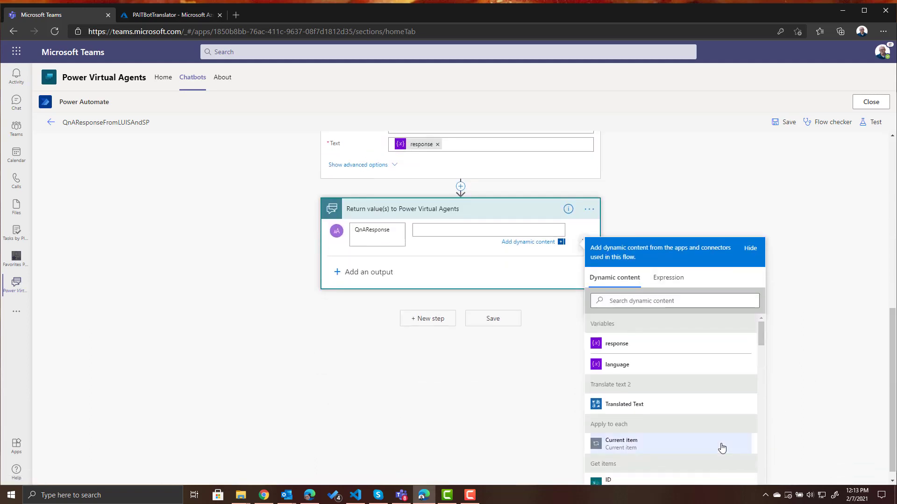
{"action": "left_click", "coordinate": [625, 405]}
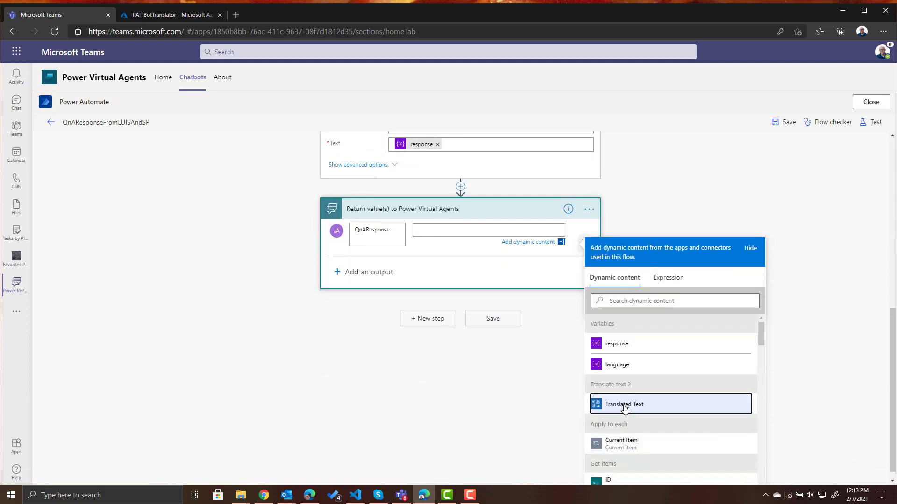
{"action": "left_click", "coordinate": [491, 320]}
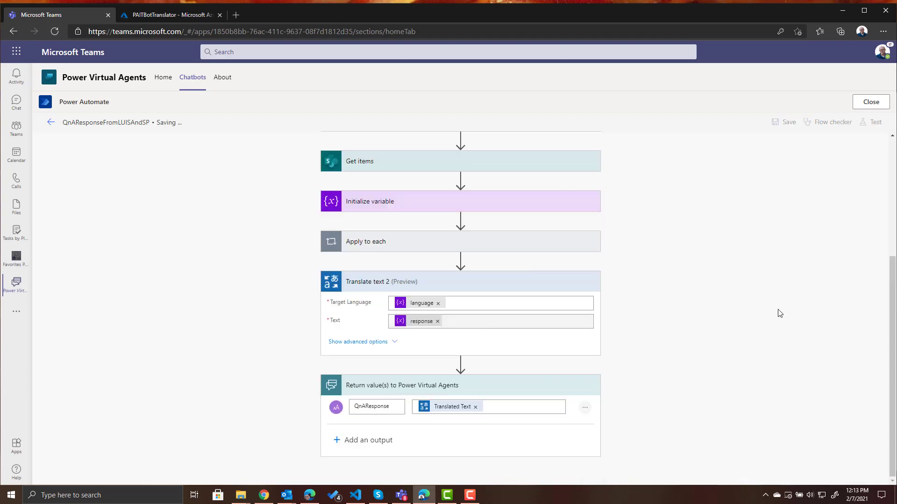
{"action": "scroll", "coordinate": [778, 315], "scroll_direction": "up", "scroll_amount": 4}
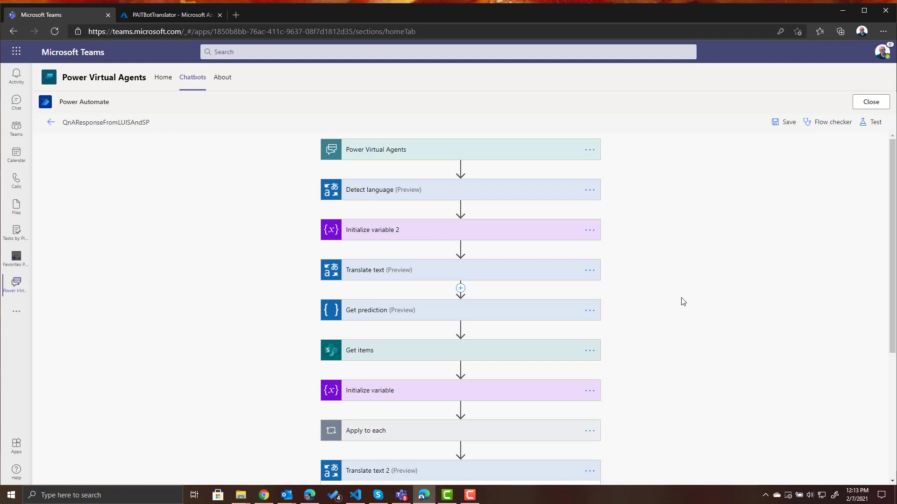
{"action": "scroll", "coordinate": [615, 362], "scroll_direction": "down", "scroll_amount": 2}
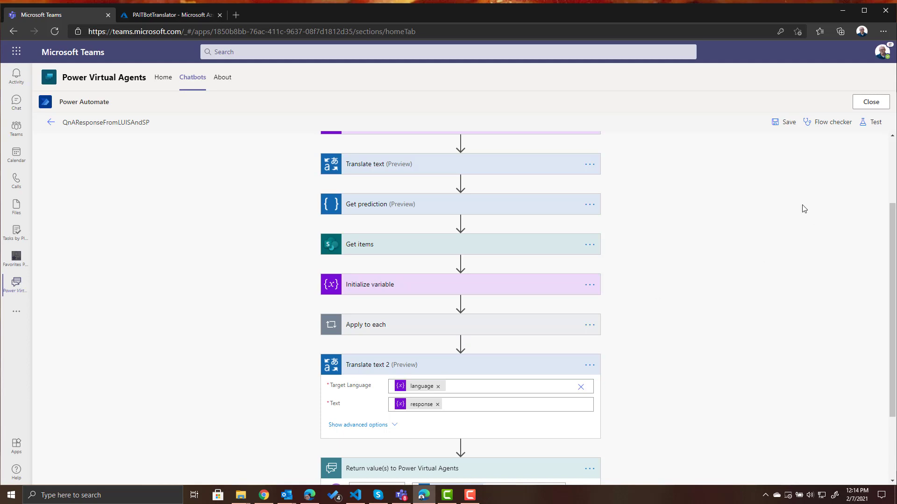
{"action": "left_click", "coordinate": [784, 122]}
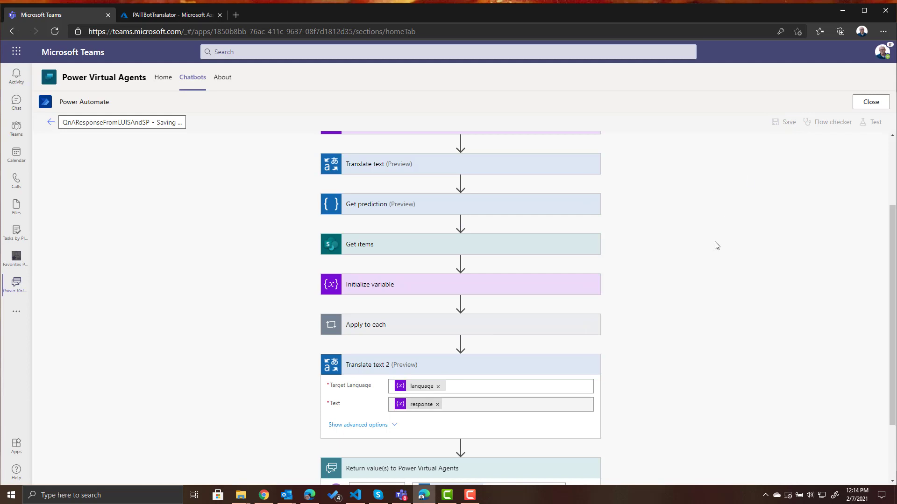
{"action": "left_click", "coordinate": [862, 108]}
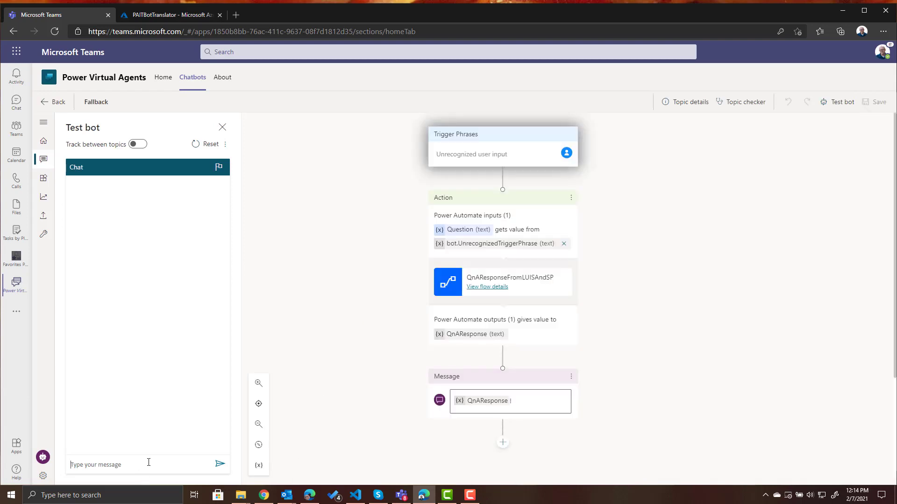
Step: Ask the test bot 'What does PAIT stand for?', copy the question, and open a new tab
{"action": "type", "text": "What does PAIT stand for?"}
{"action": "key", "text": "Return"}
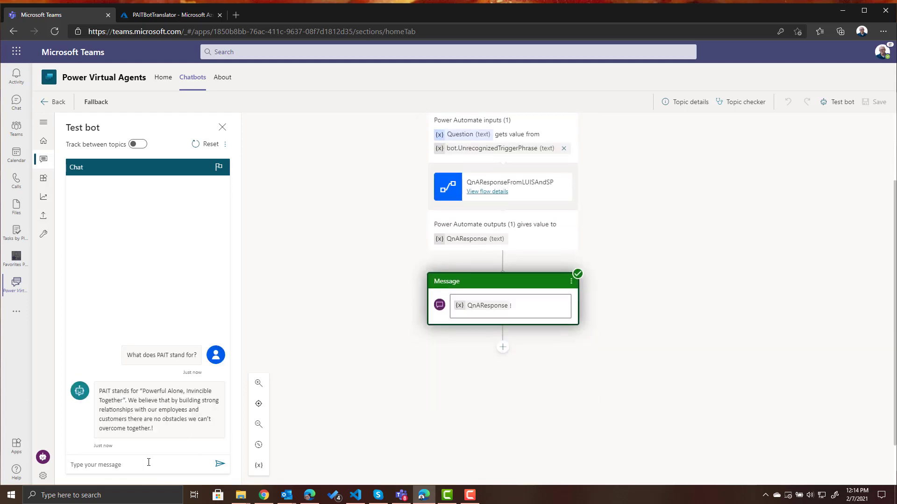
{"action": "left_click_drag", "start_coordinate": [126, 358], "coordinate": [198, 355]}
{"action": "key", "text": "ctrl+c"}
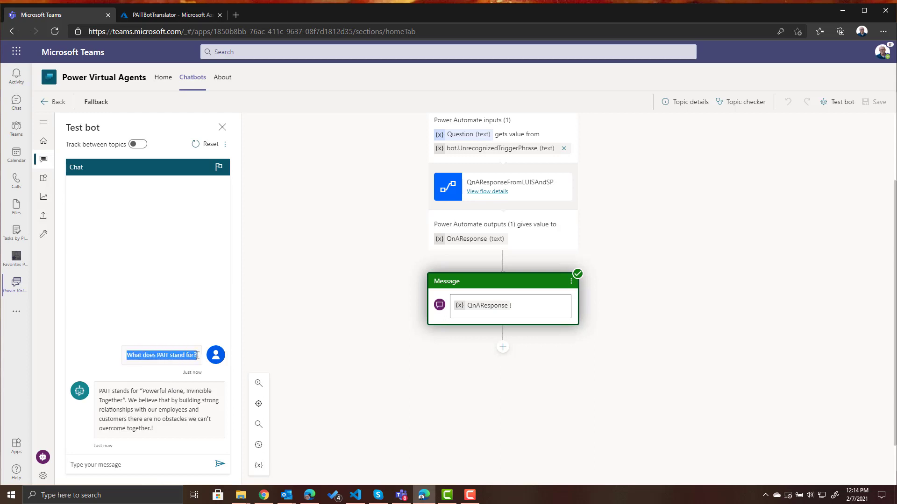
{"action": "left_click", "coordinate": [237, 18]}
Step: Search Bing for 'translator', fixing a stray apostrophe in the query
{"action": "type", "text": "tra'"}
{"action": "key", "text": "Return"}
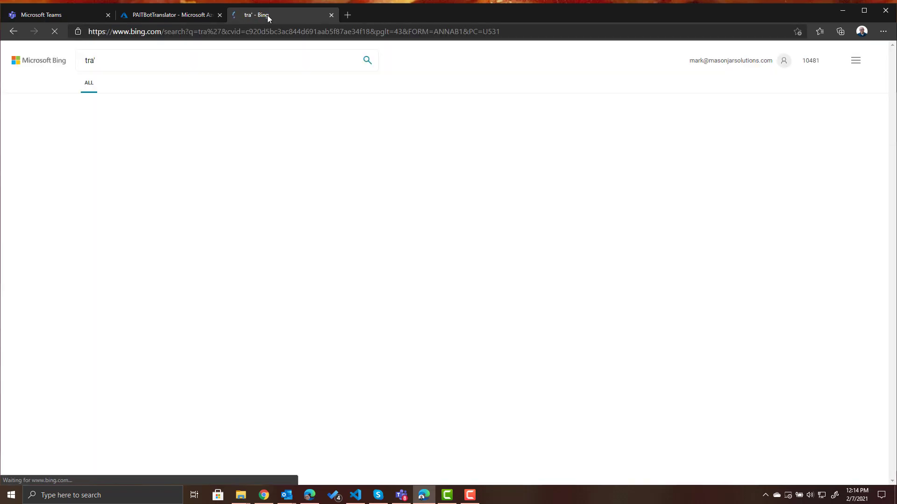
{"action": "left_click", "coordinate": [166, 56]}
{"action": "key", "text": "BackSpace"}
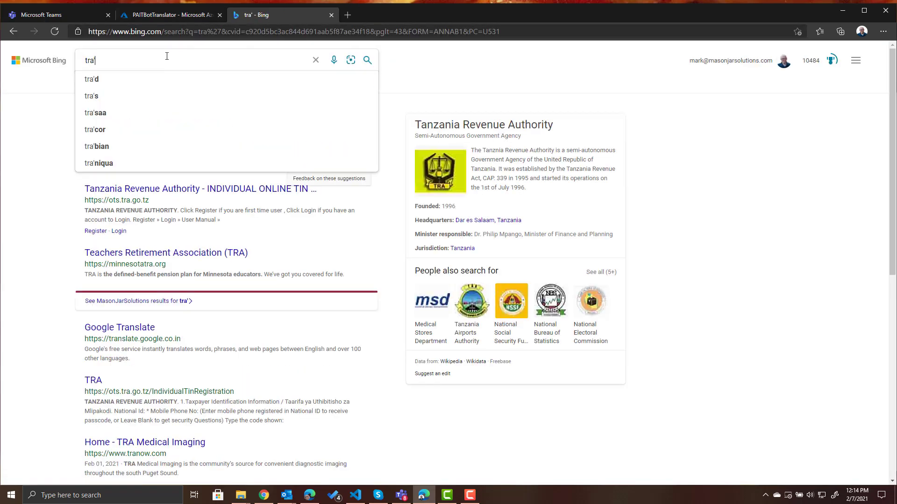
{"action": "type", "text": "nslator"}
{"action": "key", "text": "Return"}
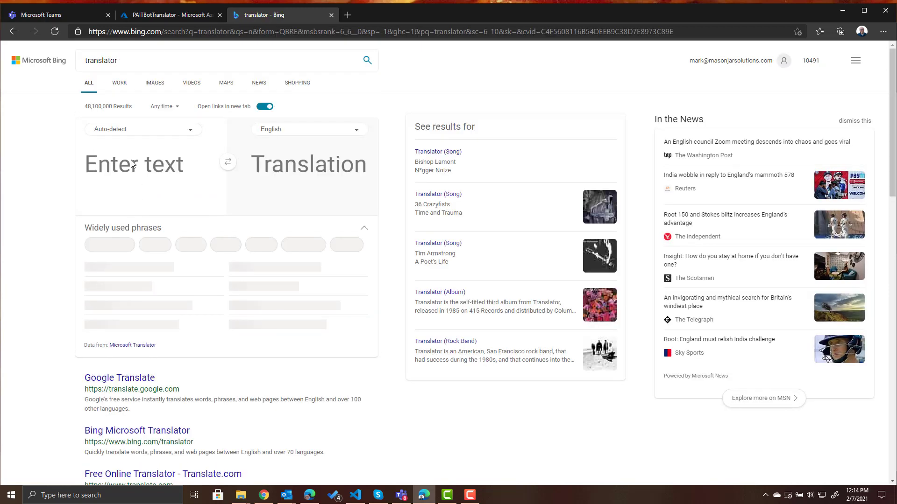
Step: Translate the pasted PAIT question into Czech and select the result 'Co znamená PAIT?'
{"action": "left_click", "coordinate": [171, 131]}
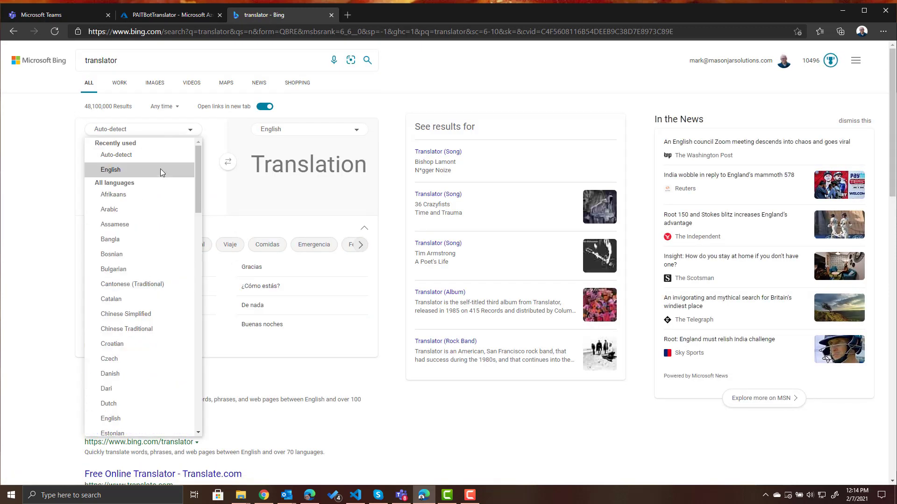
{"action": "left_click", "coordinate": [38, 131]}
{"action": "left_click", "coordinate": [147, 165]}
{"action": "key", "text": "ctrl+v"}
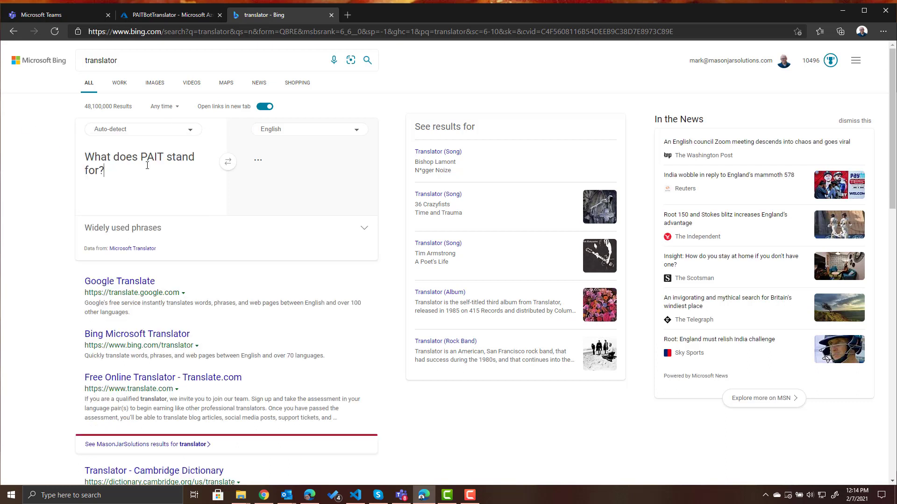
{"action": "left_click", "coordinate": [355, 131]}
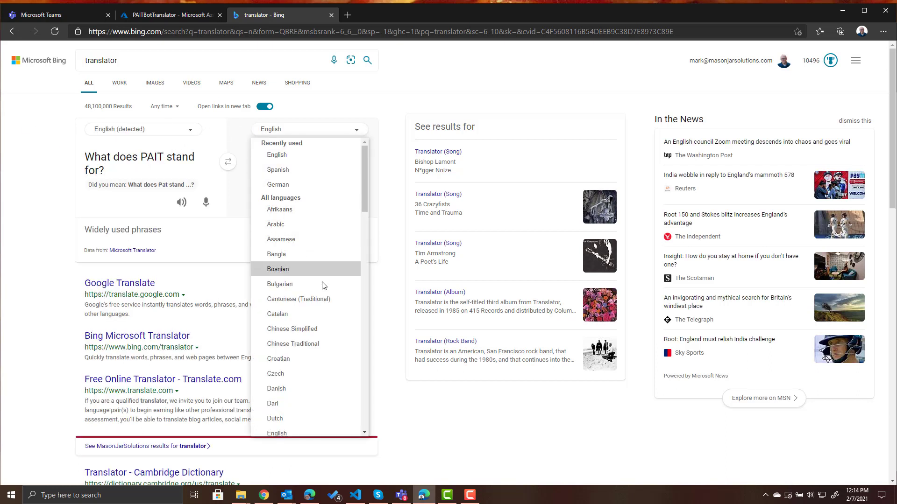
{"action": "scroll", "coordinate": [331, 310], "scroll_direction": "down", "scroll_amount": 1}
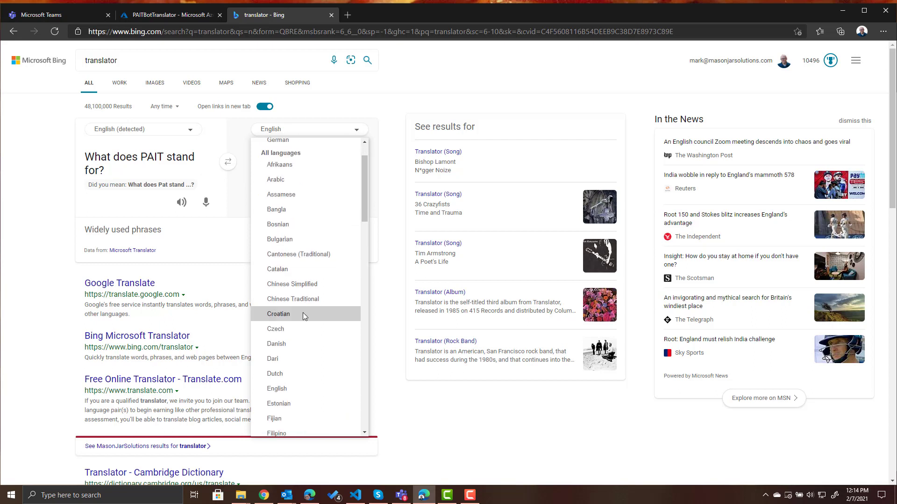
{"action": "left_click", "coordinate": [297, 330]}
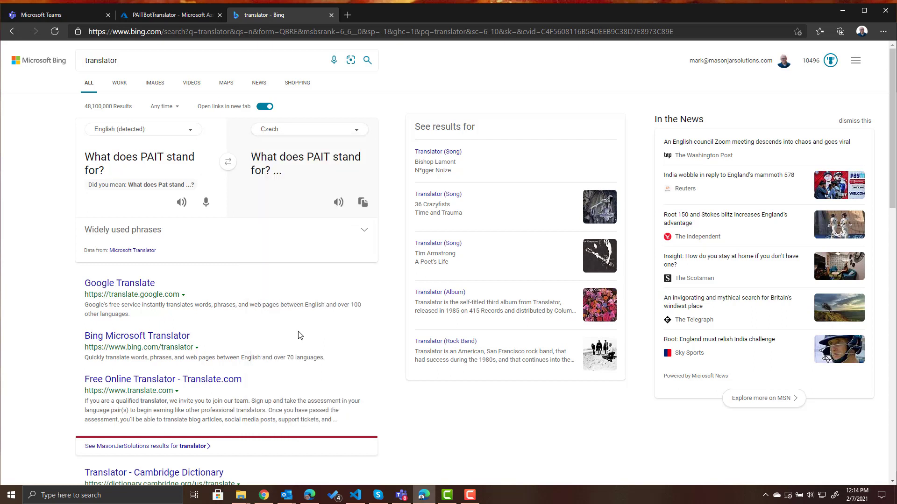
{"action": "triple_click", "coordinate": [253, 150]}
{"action": "key", "text": "ctrl+c"}
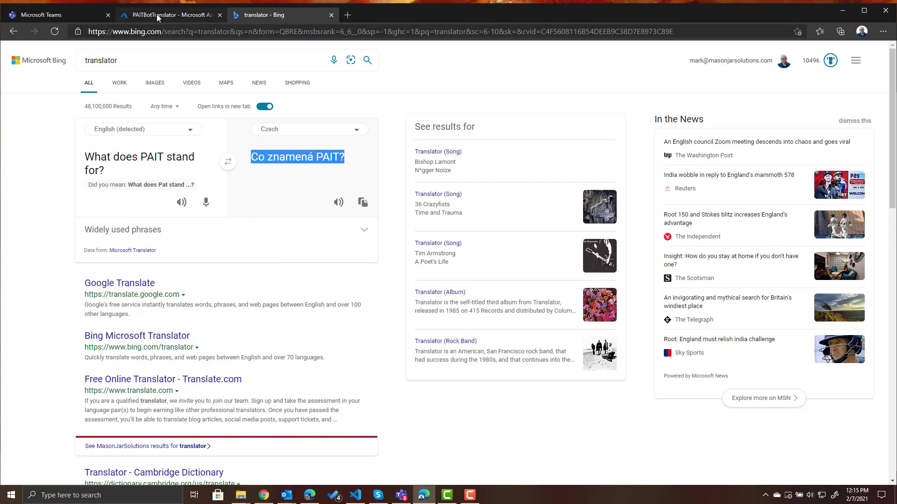
Step: Send 'Co znamená PAIT?' to the test bot and select its Czech reply
{"action": "left_click", "coordinate": [55, 18]}
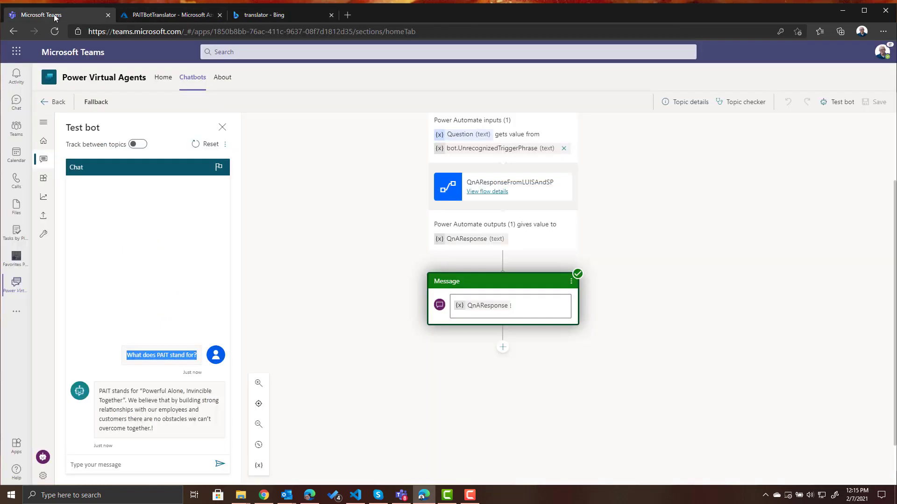
{"action": "left_click", "coordinate": [181, 463]}
{"action": "key", "text": "ctrl+v"}
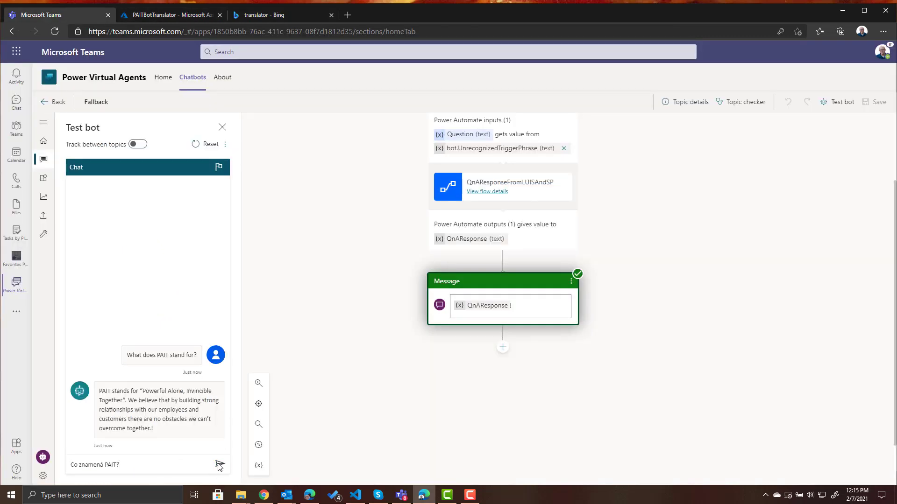
{"action": "left_click", "coordinate": [218, 464]}
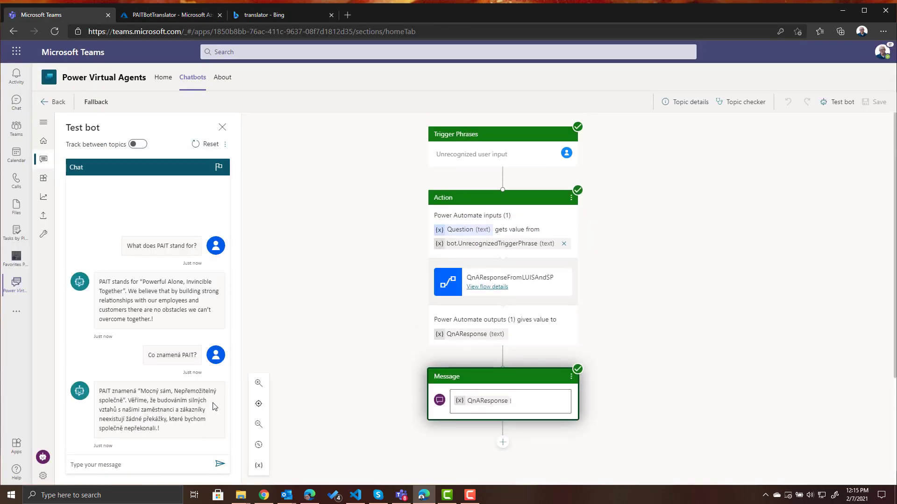
{"action": "left_click_drag", "start_coordinate": [165, 430], "coordinate": [99, 395]}
{"action": "key", "text": "ctrl+c"}
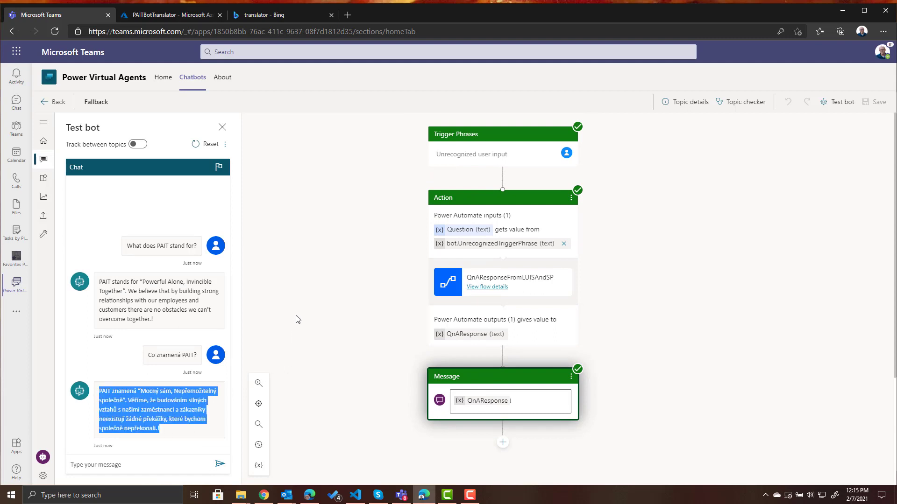
Step: Translate the bot's pasted Czech reply from Czech into English
{"action": "left_click", "coordinate": [266, 17]}
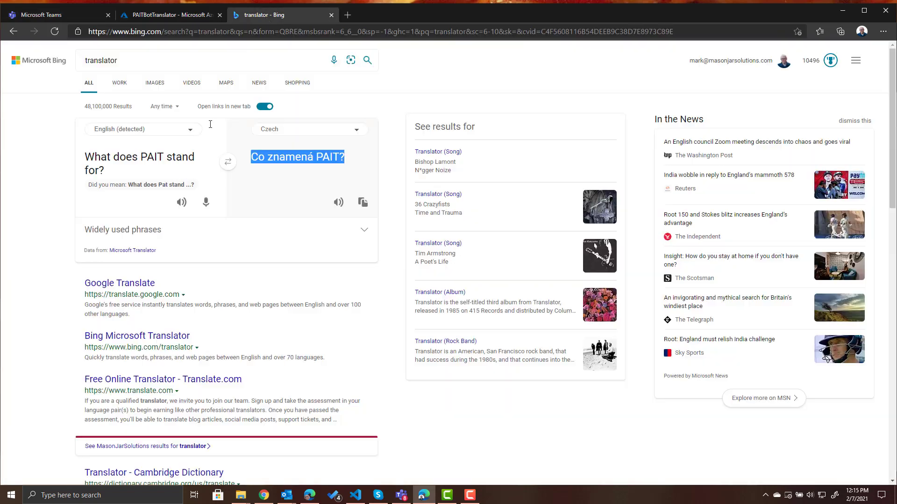
{"action": "left_click", "coordinate": [168, 130]}
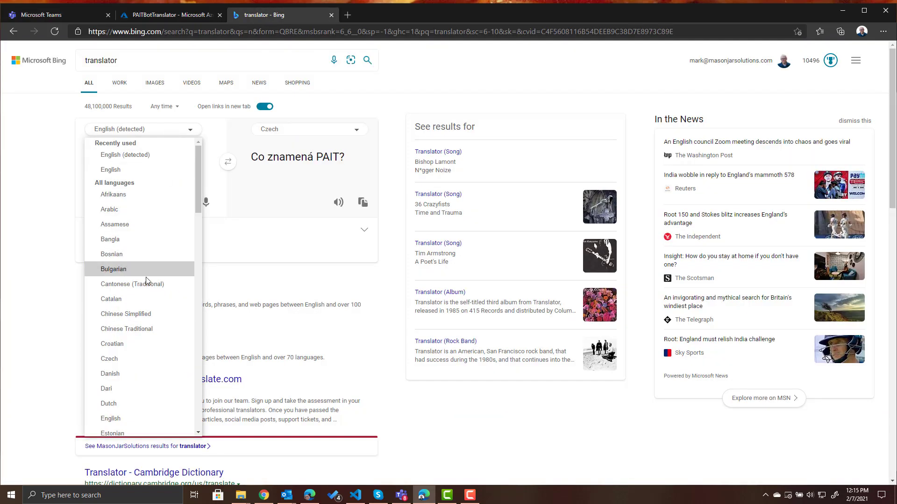
{"action": "left_click", "coordinate": [136, 360]}
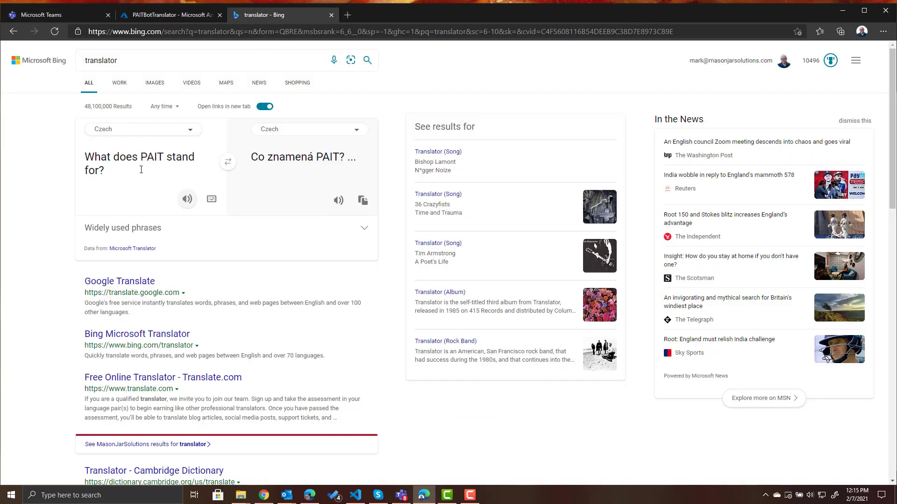
{"action": "triple_click", "coordinate": [120, 177]}
{"action": "key", "text": "BackSpace"}
{"action": "key", "text": "ctrl+v"}
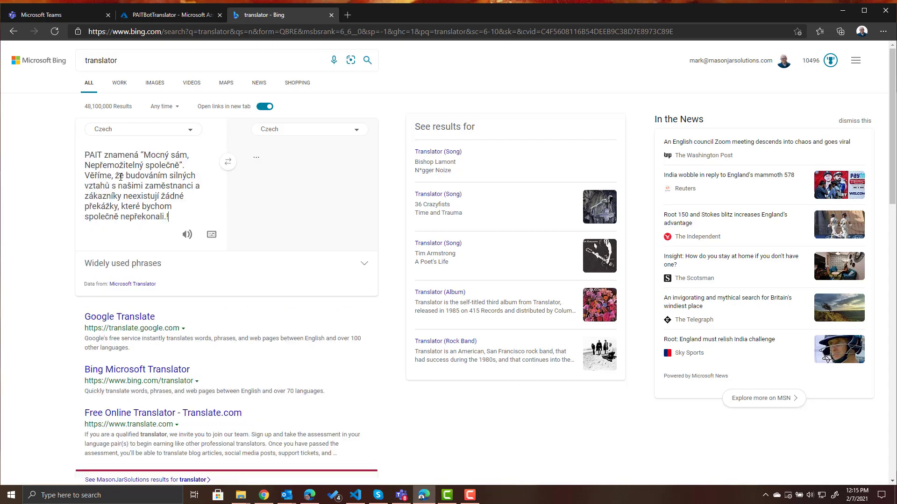
{"action": "left_click", "coordinate": [341, 129]}
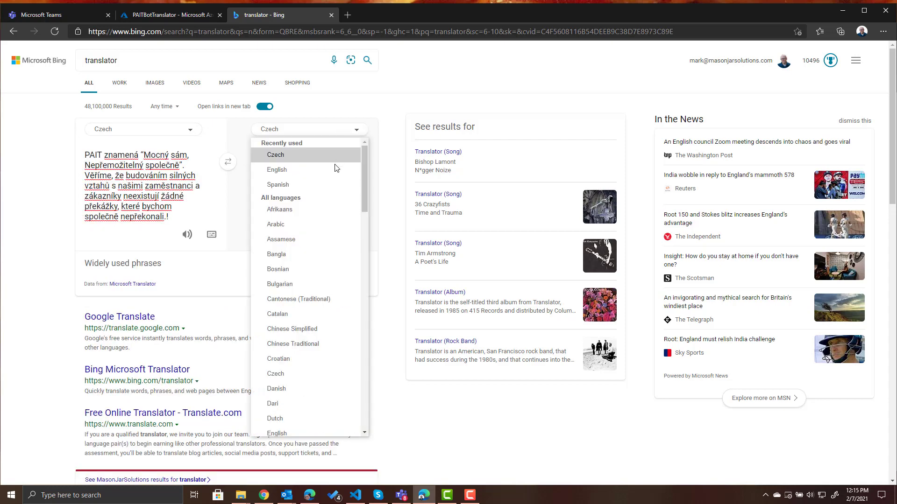
{"action": "left_click", "coordinate": [322, 170]}
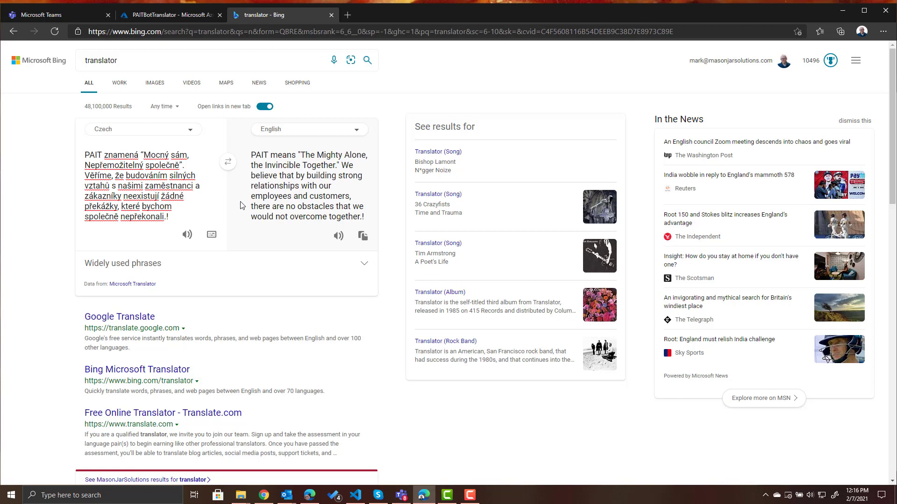
Step: Set the source language to English and replace the source text with 'Tell me a joke'
{"action": "left_click", "coordinate": [190, 129]}
{"action": "scroll", "coordinate": [116, 297], "scroll_direction": "down", "scroll_amount": 9}
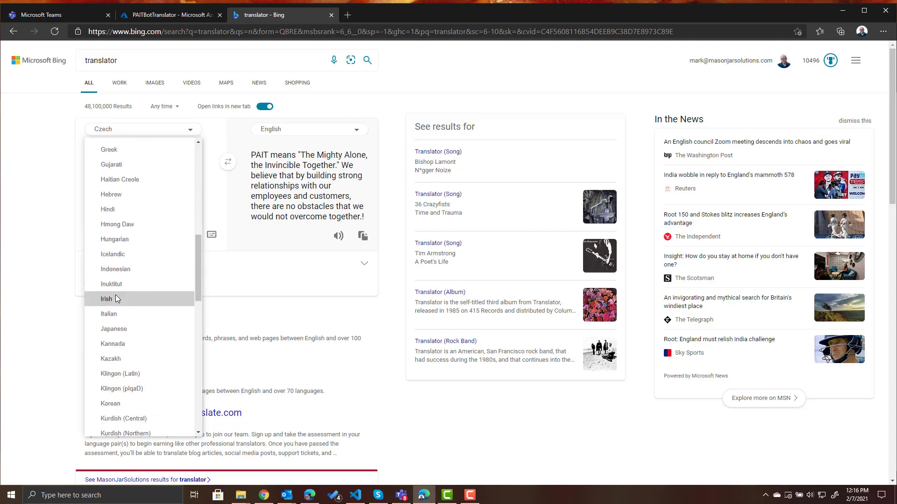
{"action": "scroll", "coordinate": [116, 299], "scroll_direction": "down", "scroll_amount": 2}
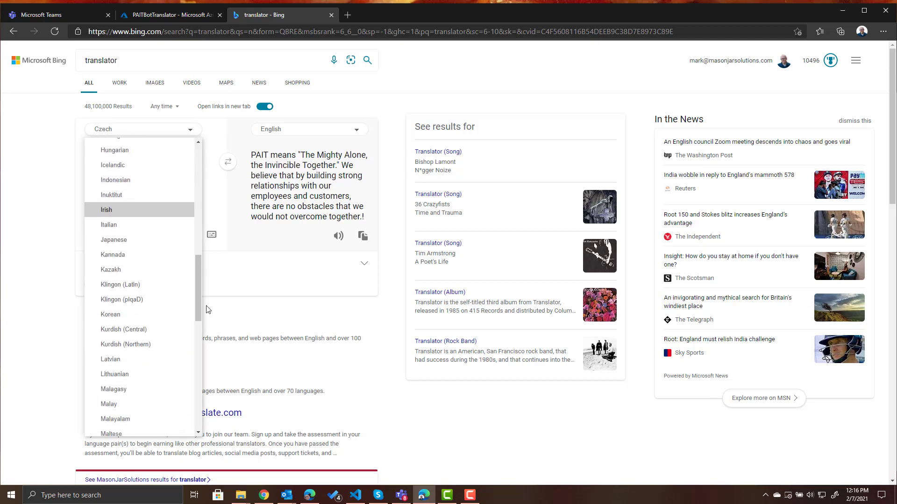
{"action": "left_click", "coordinate": [145, 312]}
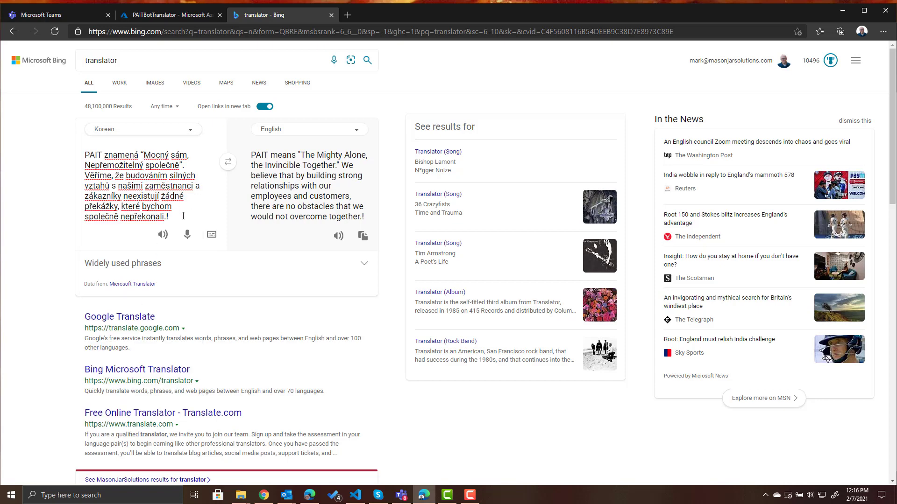
{"action": "left_click_drag", "start_coordinate": [183, 216], "coordinate": [72, 147]}
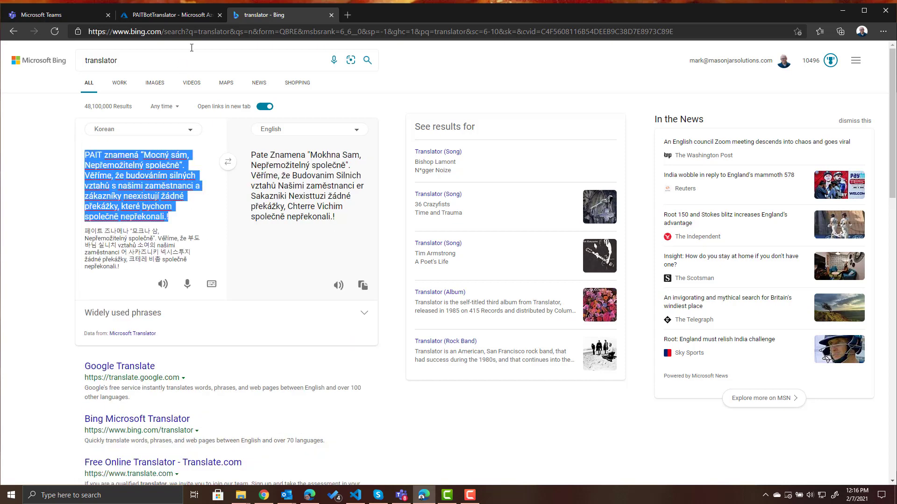
{"action": "left_click", "coordinate": [124, 126]}
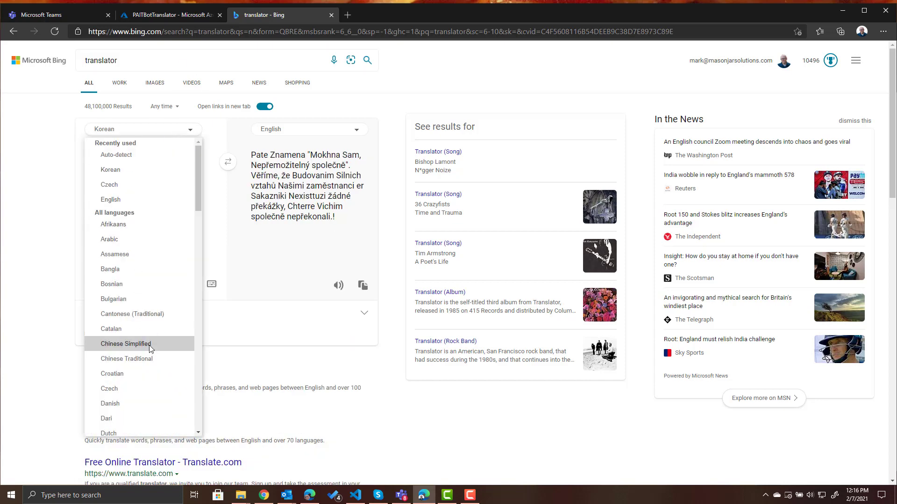
{"action": "scroll", "coordinate": [150, 342], "scroll_direction": "down", "scroll_amount": 4}
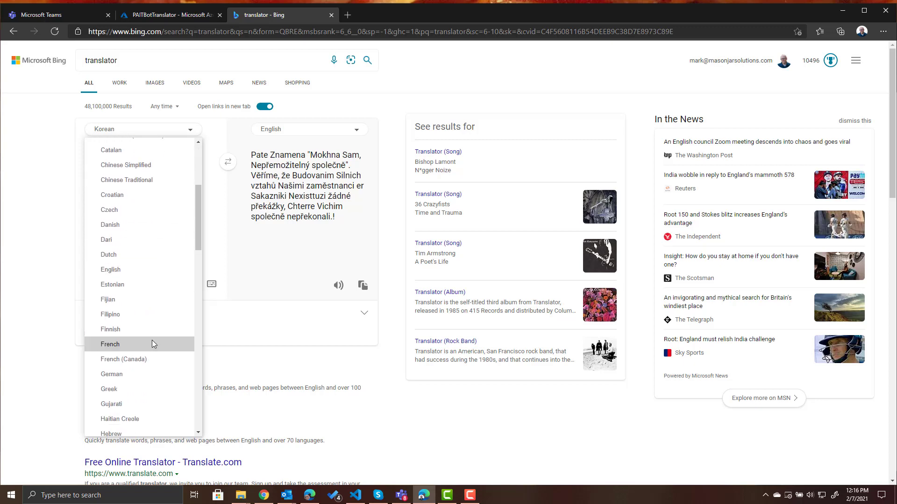
{"action": "left_click", "coordinate": [149, 269]}
{"action": "triple_click", "coordinate": [187, 221]}
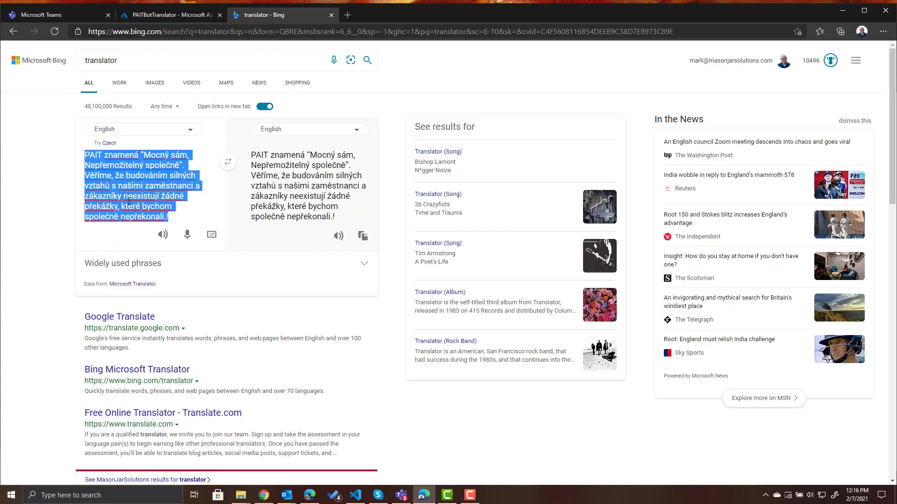
{"action": "type", "text": "Tell me a joke"}
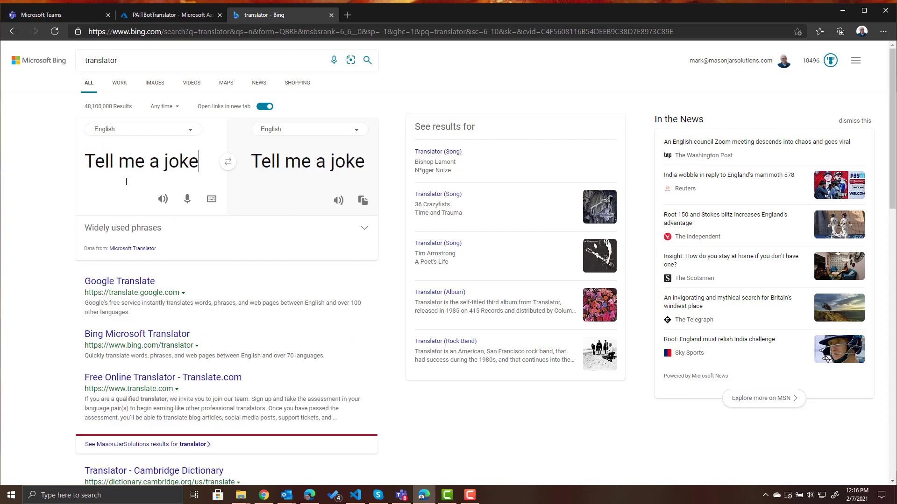
Step: Translate it into Korean and select the result 농담 말
{"action": "left_click", "coordinate": [306, 130]}
{"action": "scroll", "coordinate": [292, 233], "scroll_direction": "down", "scroll_amount": 7}
{"action": "scroll", "coordinate": [292, 332], "scroll_direction": "down", "scroll_amount": 2}
{"action": "left_click", "coordinate": [297, 361]}
{"action": "left_click_drag", "start_coordinate": [252, 162], "coordinate": [316, 163]}
{"action": "key", "text": "ctrl+c"}
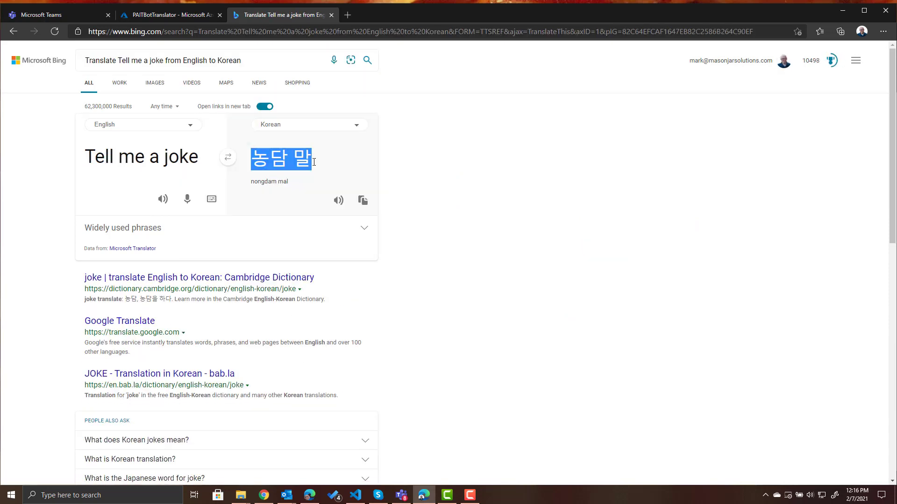
Step: Send 농담 말 to the test bot, select its Korean reply, and go back to the translator
{"action": "left_click", "coordinate": [48, 15]}
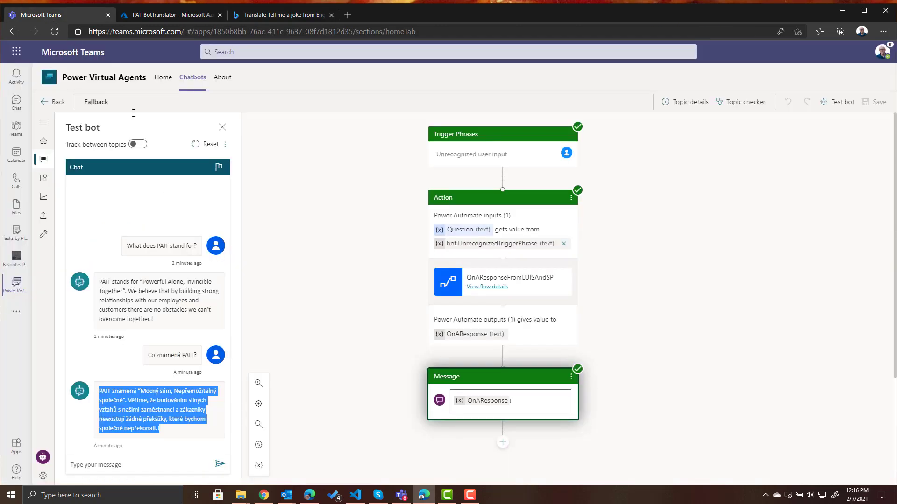
{"action": "key", "text": "ctrl+v"}
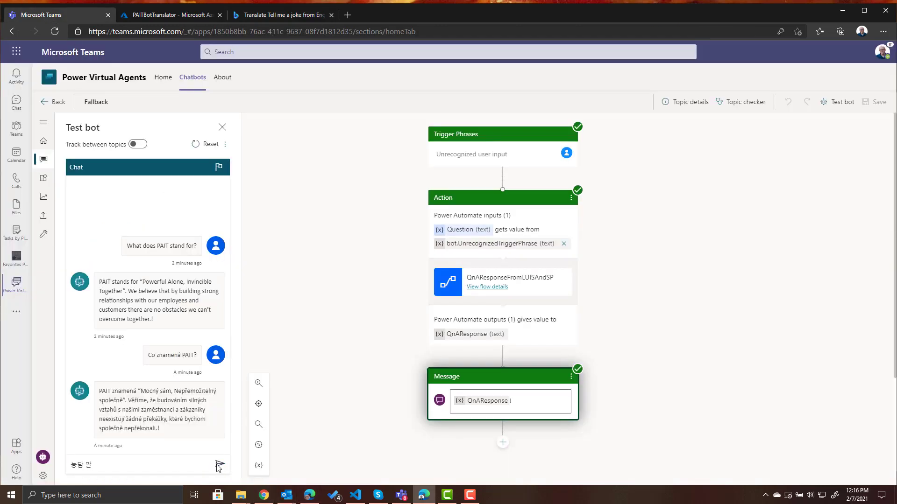
{"action": "left_click", "coordinate": [220, 464]}
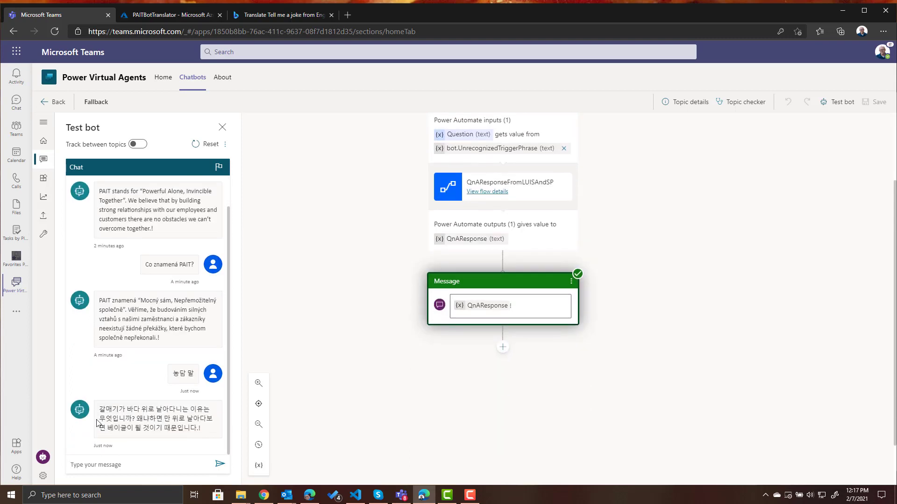
{"action": "left_click_drag", "start_coordinate": [209, 434], "coordinate": [98, 414]}
{"action": "key", "text": "ctrl+c"}
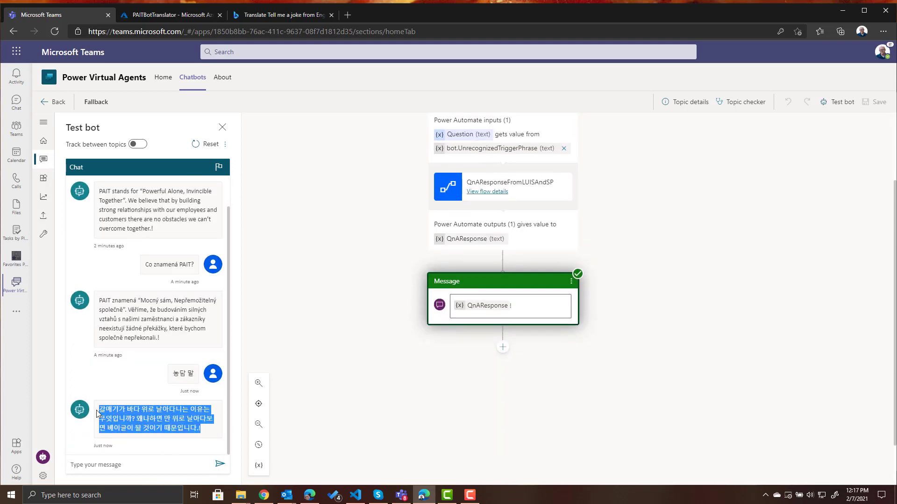
{"action": "left_click", "coordinate": [273, 16]}
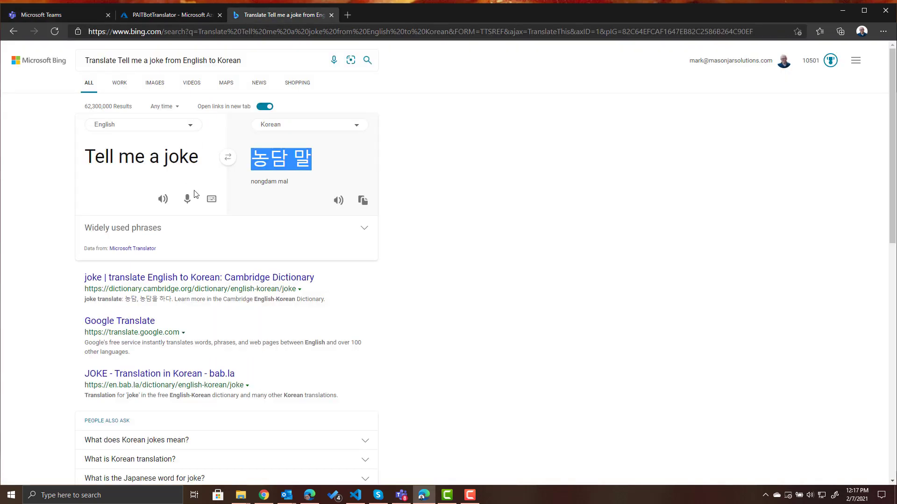
Step: Translate the bot's pasted Korean reply from Korean into English, revealing the seagull bagel joke
{"action": "left_click", "coordinate": [185, 122]}
{"action": "scroll", "coordinate": [172, 352], "scroll_direction": "down", "scroll_amount": 3}
{"action": "scroll", "coordinate": [142, 388], "scroll_direction": "down", "scroll_amount": 5}
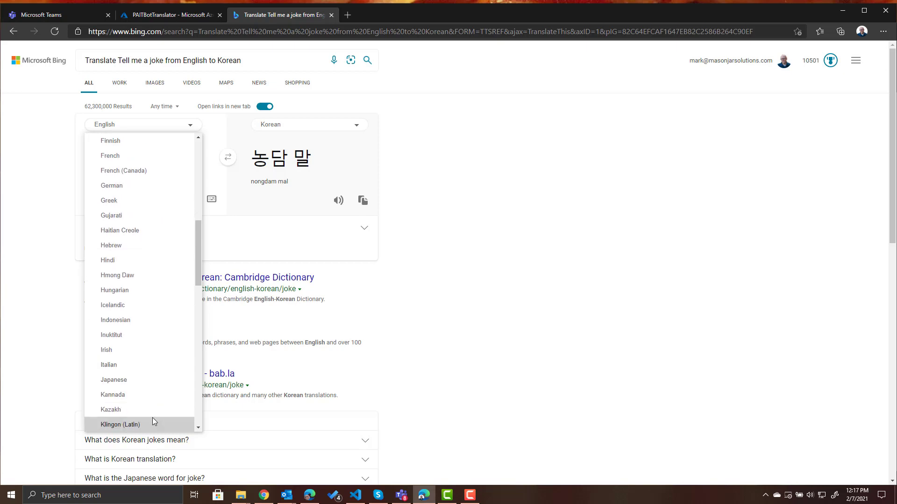
{"action": "scroll", "coordinate": [152, 418], "scroll_direction": "down", "scroll_amount": 2}
{"action": "left_click", "coordinate": [153, 363]}
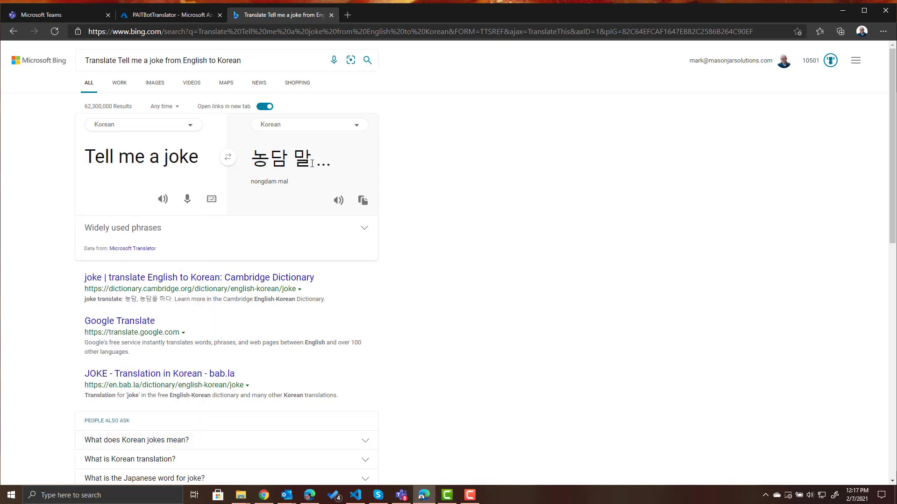
{"action": "left_click", "coordinate": [352, 123]}
{"action": "left_click", "coordinate": [299, 166]}
{"action": "left_click", "coordinate": [174, 155]}
{"action": "key", "text": "BackSpace"}
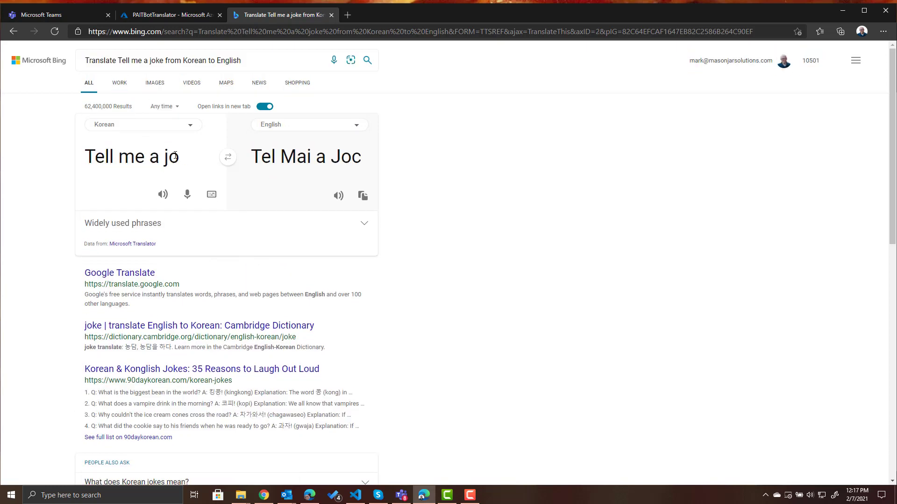
{"action": "key", "text": "BackSpace"}
{"action": "key", "text": "BackSpace"}
{"action": "key", "text": "BackSpace"}
{"action": "key", "text": "BackSpace"}
{"action": "key", "text": "BackSpace"}
{"action": "key", "text": "BackSpace"}
{"action": "key", "text": "BackSpace"}
{"action": "key", "text": "BackSpace"}
{"action": "key", "text": "BackSpace"}
{"action": "key", "text": "BackSpace"}
{"action": "key", "text": "BackSpace"}
{"action": "key", "text": "BackSpace"}
{"action": "key", "text": "ctrl+v"}
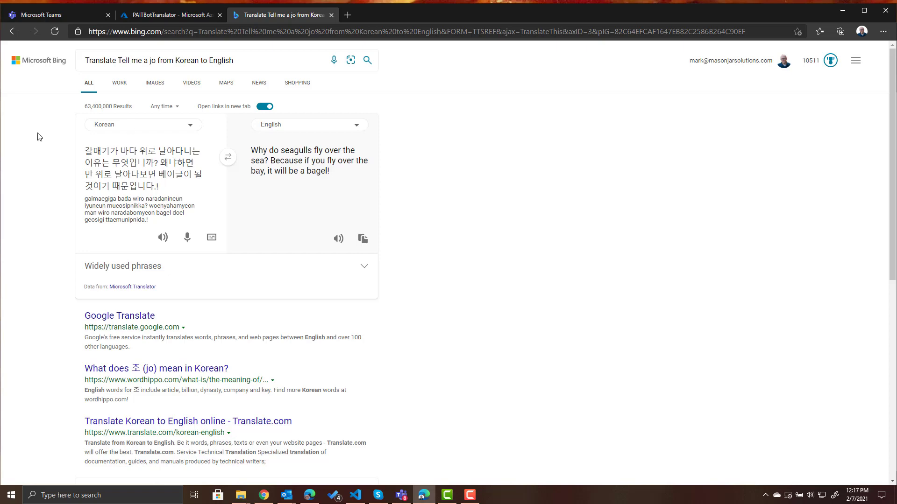
Step: Switch back to the Teams tab and clear the selection on the authoring canvas
{"action": "left_click", "coordinate": [47, 14]}
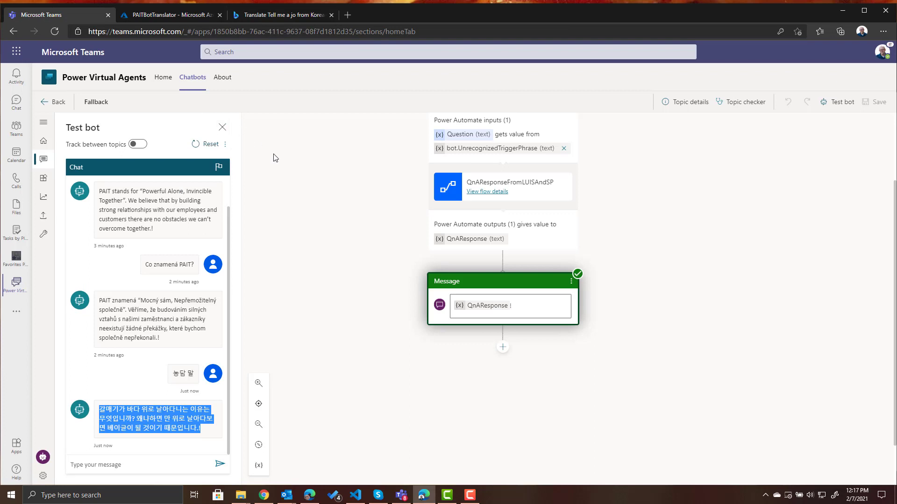
{"action": "left_click", "coordinate": [301, 170]}
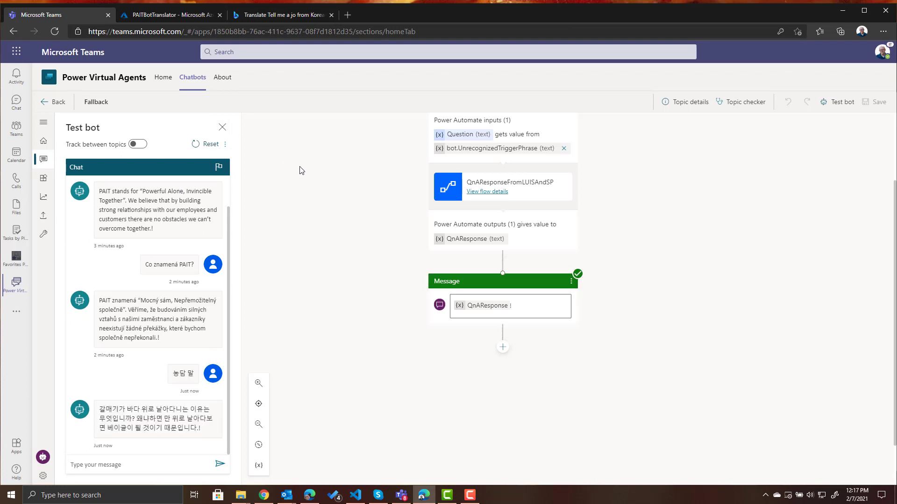